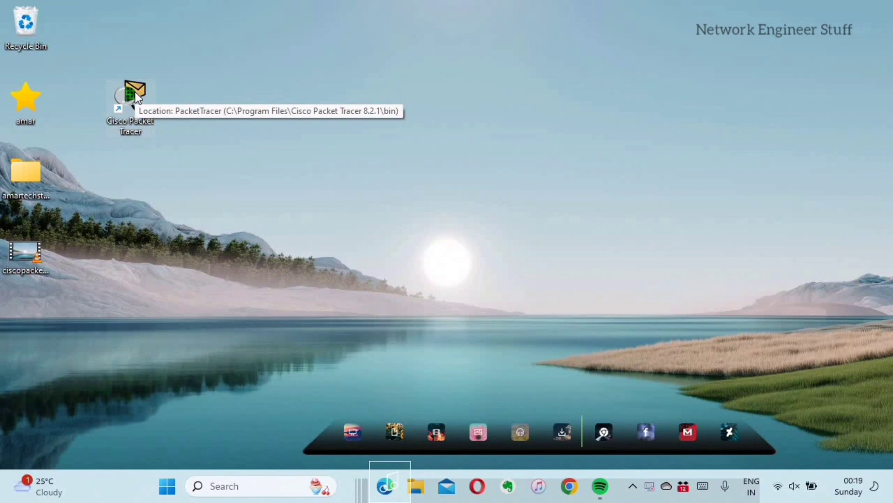
Launch Cisco Packet Tracer from the desktop and maximize its window
{"action": "double_click", "coordinate": [135, 91]}
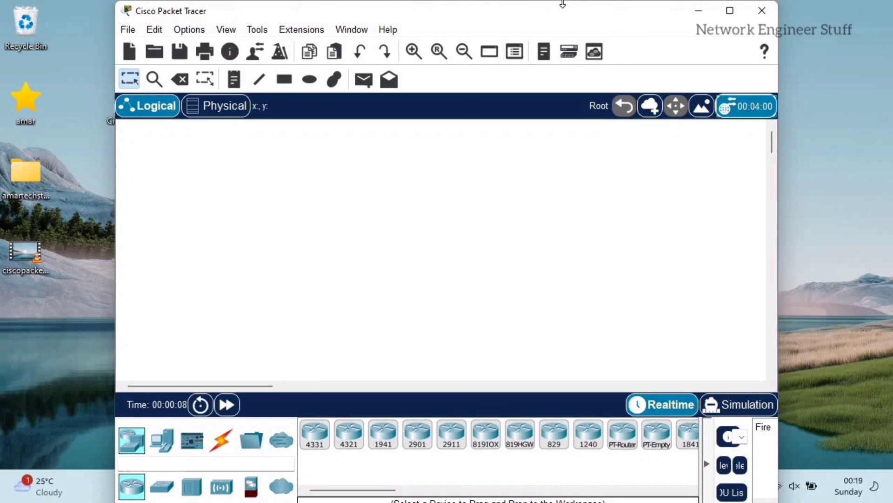
{"action": "left_click", "coordinate": [727, 12]}
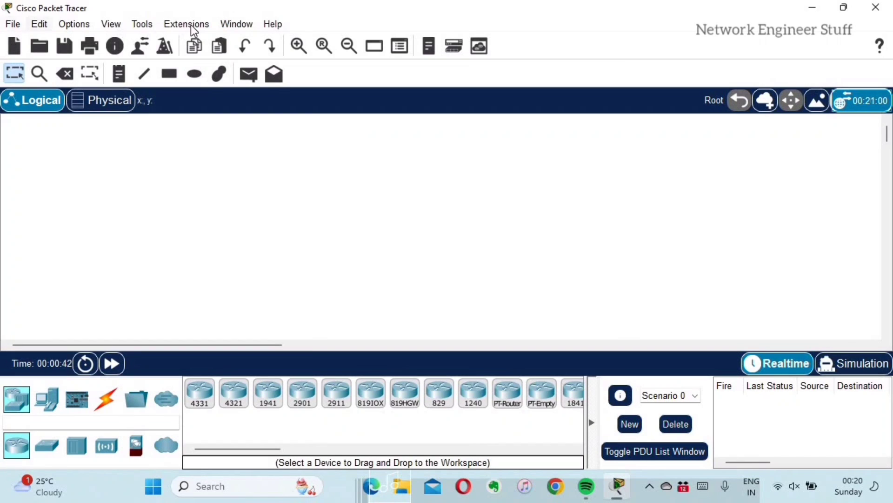
{"action": "left_click", "coordinate": [14, 29]}
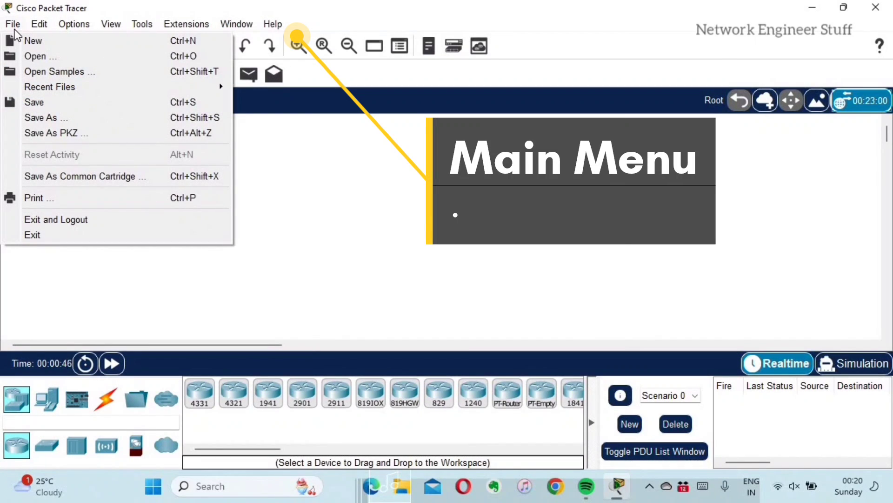
{"action": "left_click", "coordinate": [117, 27]}
{"action": "left_click", "coordinate": [116, 27]}
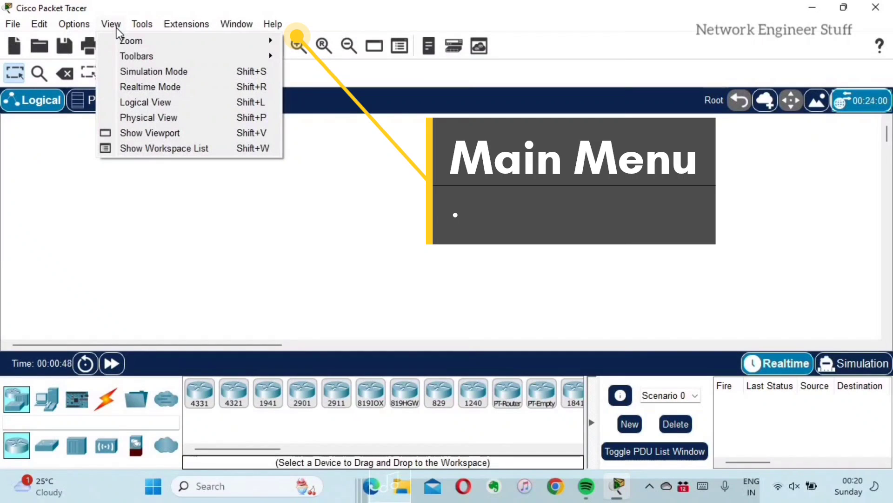
{"action": "left_click", "coordinate": [148, 21]}
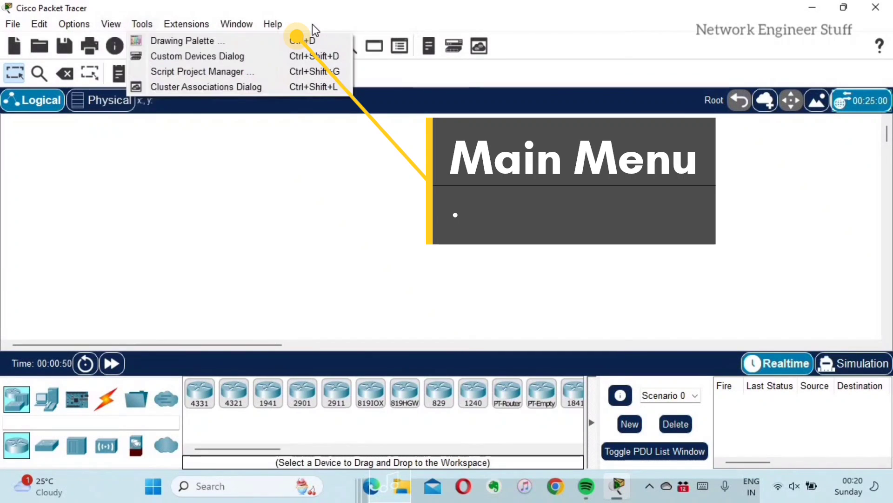
{"action": "left_click", "coordinate": [273, 24]}
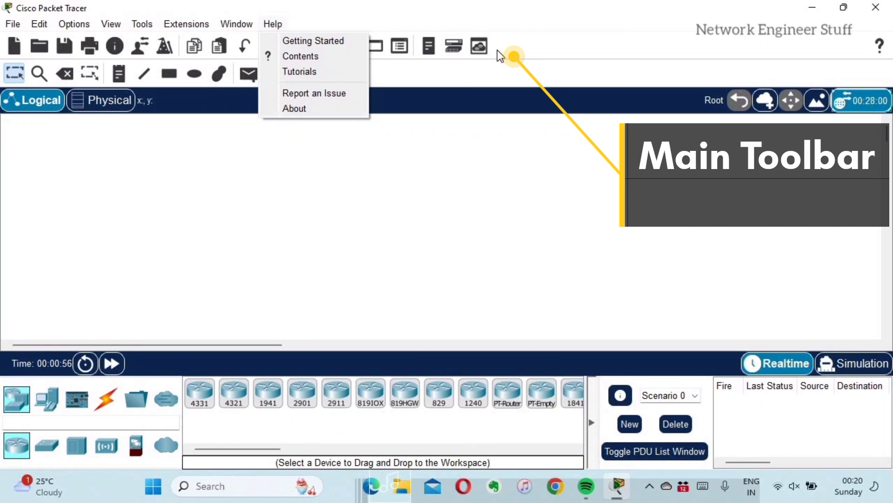
{"action": "left_click", "coordinate": [189, 228]}
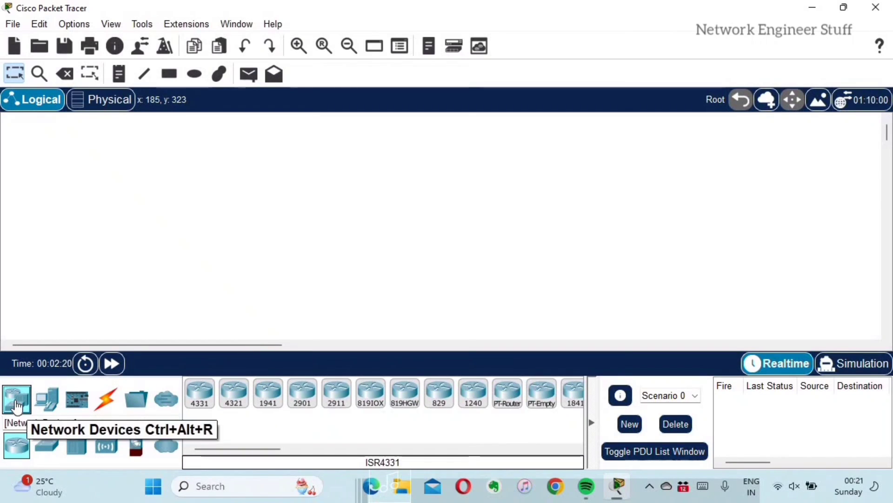
Place a 4331 router in the upper middle of the logical workspace and a 2960 switch below it
{"action": "left_click", "coordinate": [48, 447]}
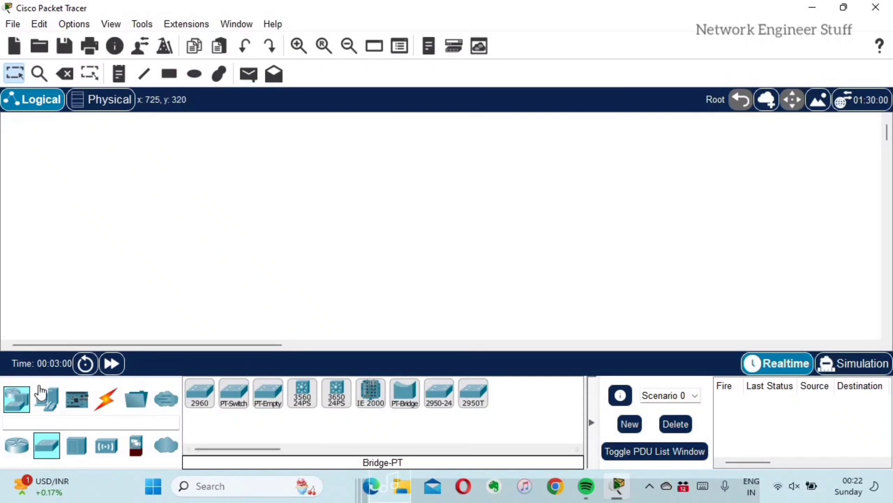
{"action": "left_click", "coordinate": [24, 401]}
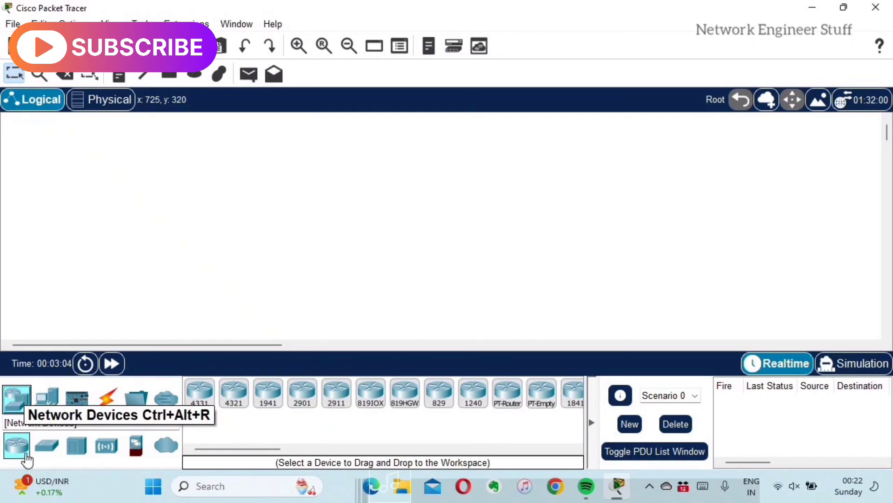
{"action": "left_click", "coordinate": [204, 397]}
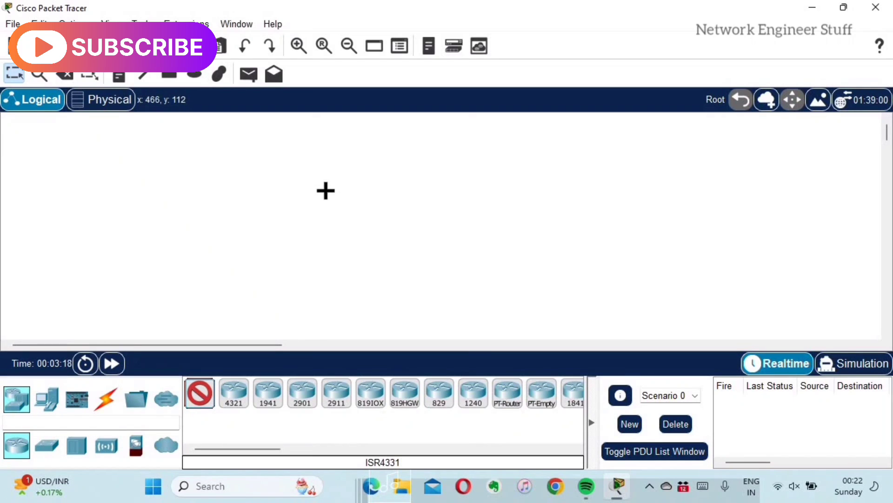
{"action": "left_click", "coordinate": [327, 169]}
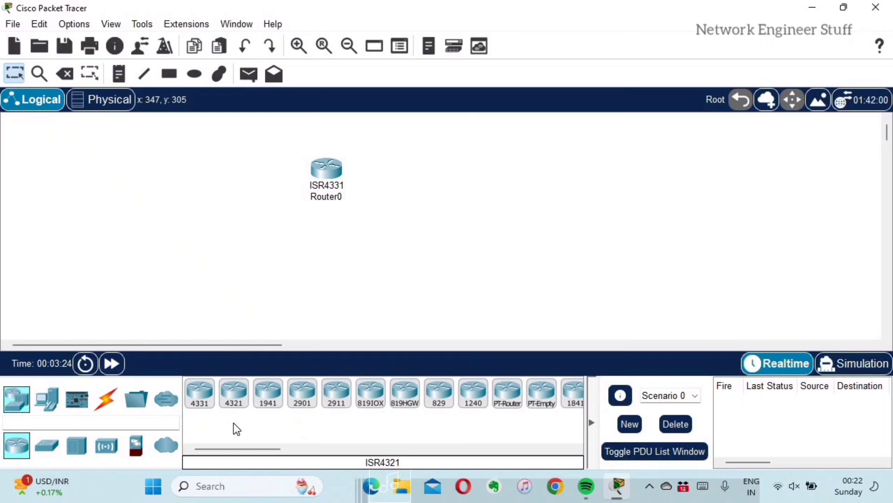
{"action": "left_click", "coordinate": [48, 447]}
{"action": "left_click", "coordinate": [200, 395]}
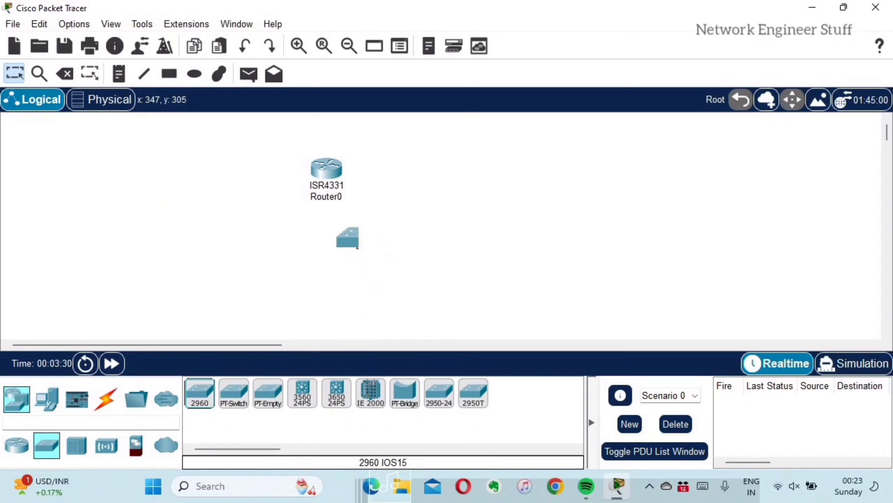
{"action": "left_click", "coordinate": [332, 255]}
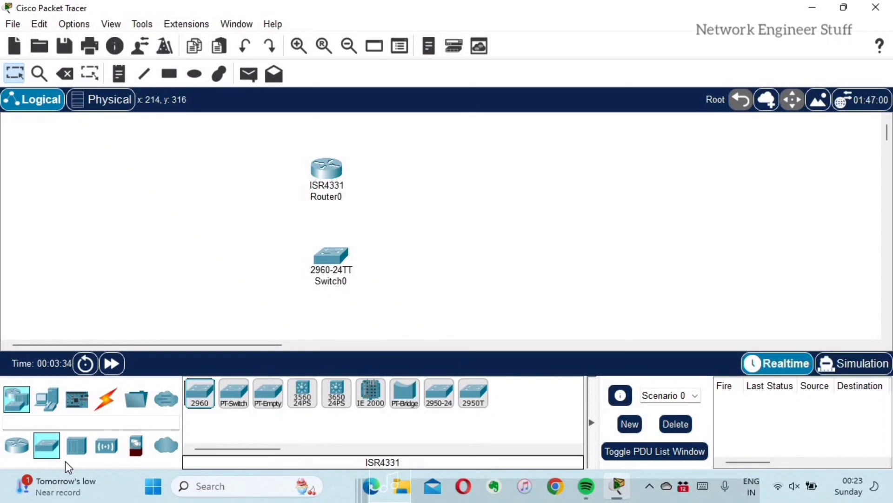
Add a PC end device and arrange the router, switch and PC in one vertical column
{"action": "left_click", "coordinate": [17, 399]}
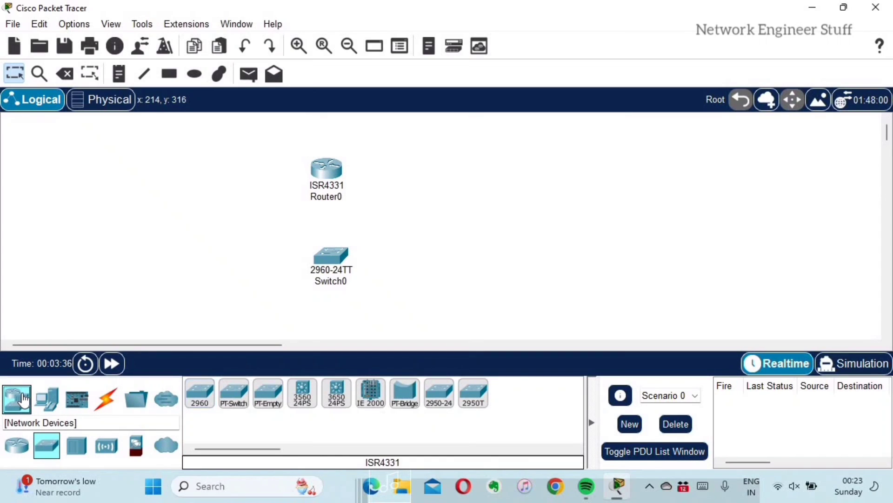
{"action": "left_click", "coordinate": [51, 399]}
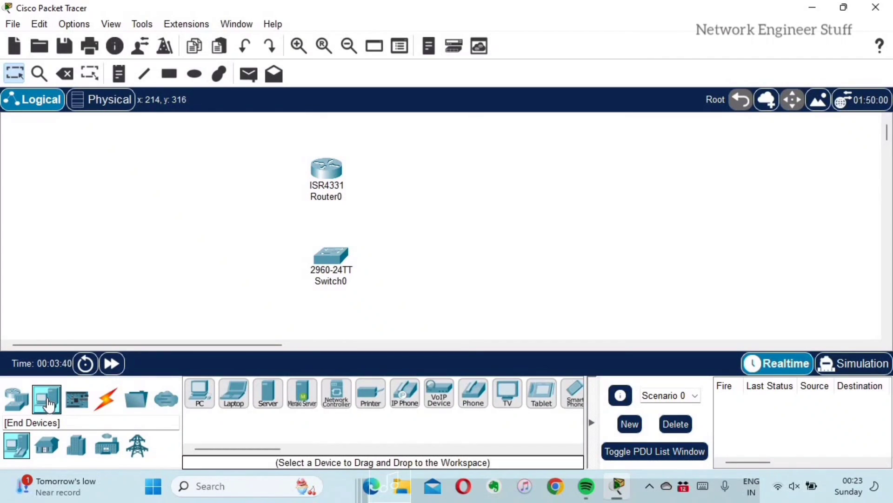
{"action": "left_click", "coordinate": [200, 404]}
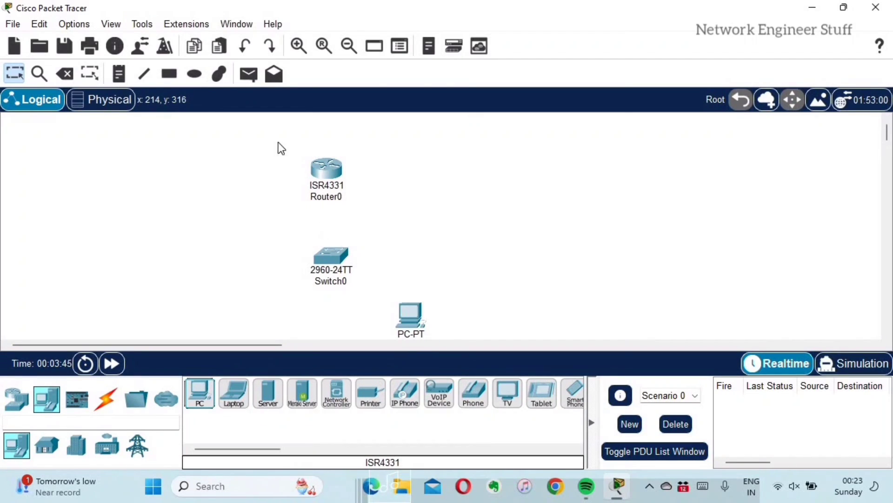
{"action": "left_click_drag", "start_coordinate": [326, 169], "coordinate": [325, 138]}
{"action": "left_click_drag", "start_coordinate": [331, 256], "coordinate": [332, 213]}
{"action": "left_click_drag", "start_coordinate": [401, 306], "coordinate": [328, 296]}
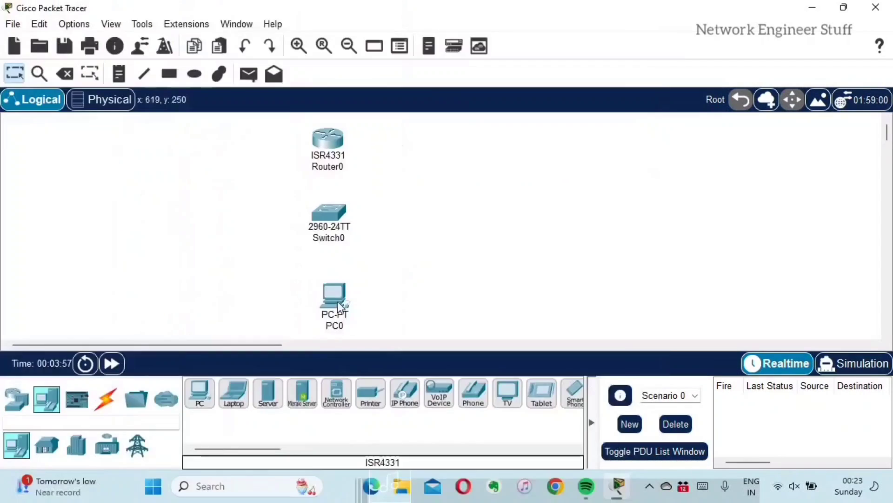
{"action": "mouse_move", "coordinate": [335, 300]}
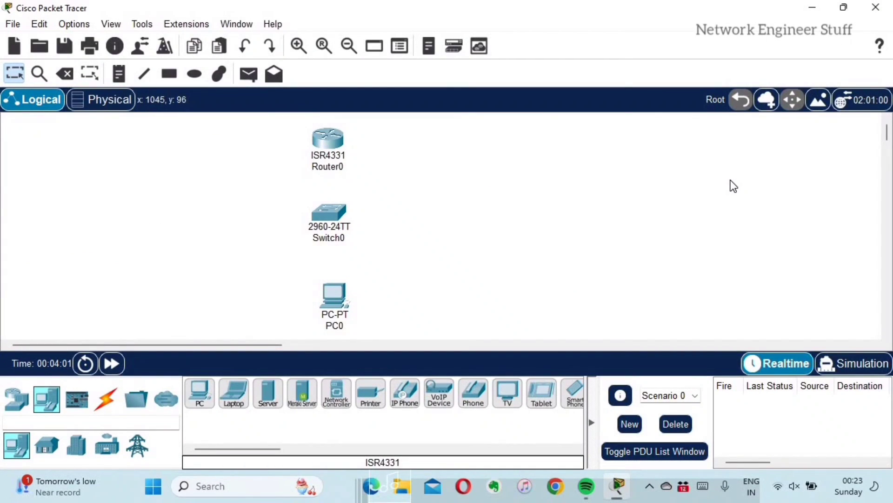
Connect Router0 to Switch0 using the automatically chosen connection type
{"action": "left_click", "coordinate": [107, 400]}
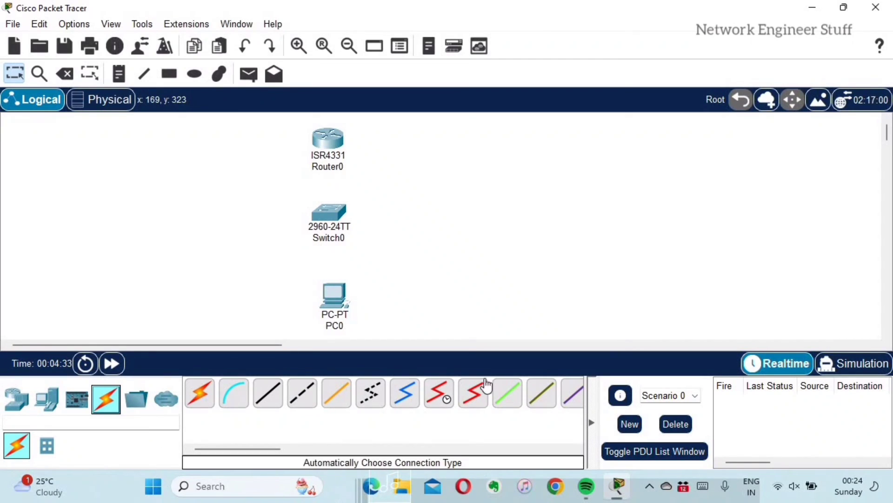
{"action": "left_click", "coordinate": [199, 392]}
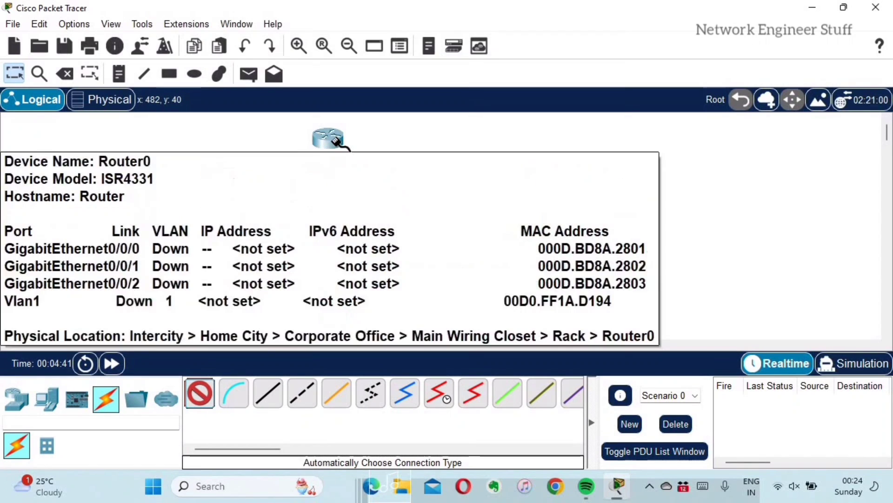
{"action": "left_click", "coordinate": [330, 214]}
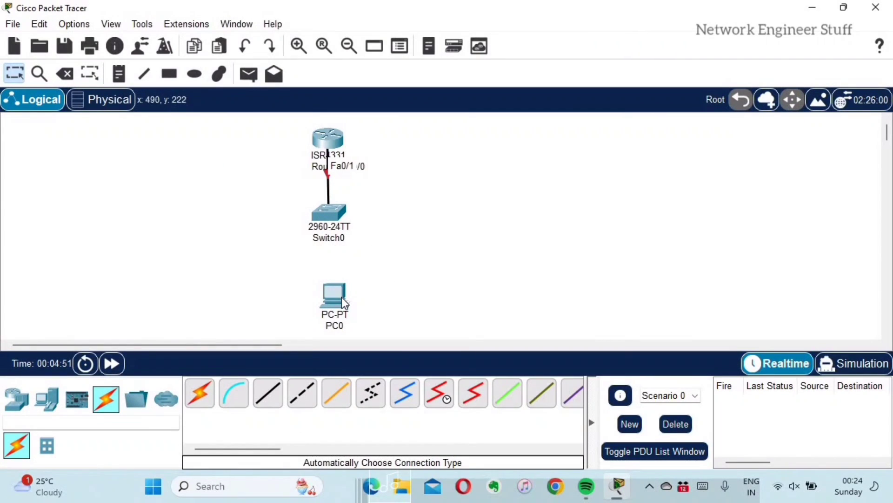
{"action": "mouse_move", "coordinate": [341, 292]}
Connect Switch0's FastEthernet0/2 to PC0's FastEthernet0 with a copper straight-through cable and align the PC under the switch
{"action": "left_click", "coordinate": [268, 394]}
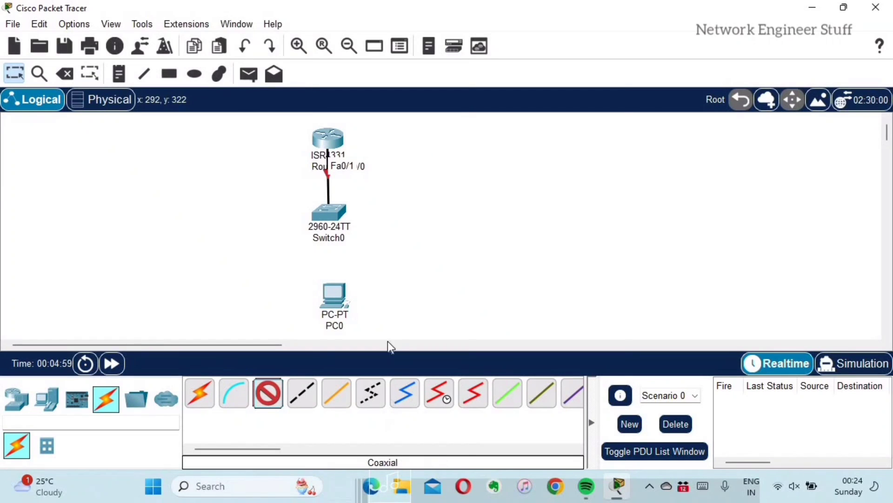
{"action": "left_click", "coordinate": [329, 215]}
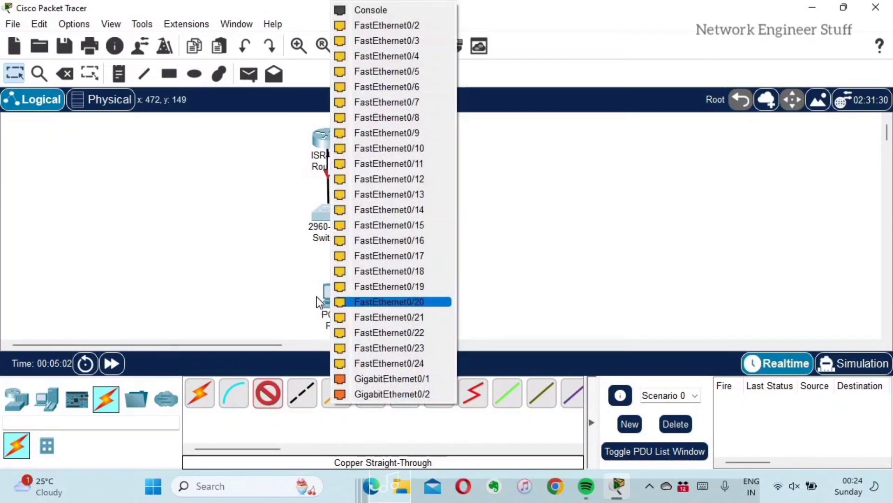
{"action": "left_click", "coordinate": [378, 26]}
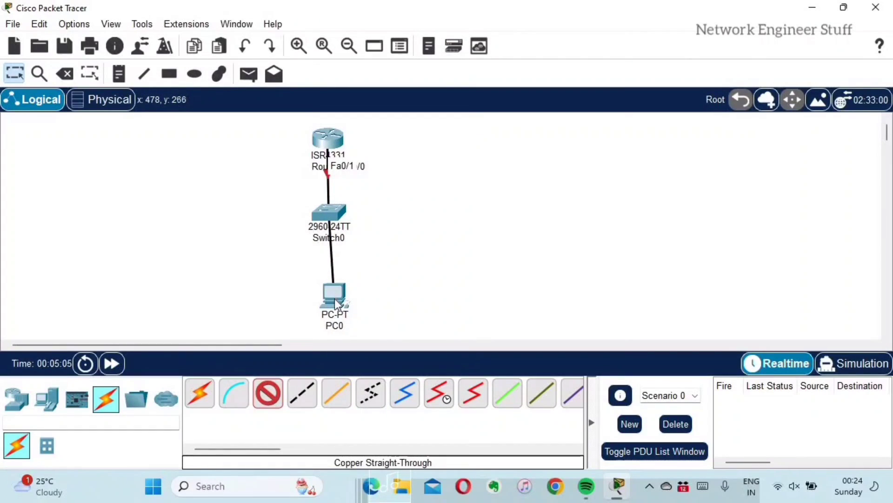
{"action": "left_click", "coordinate": [339, 302]}
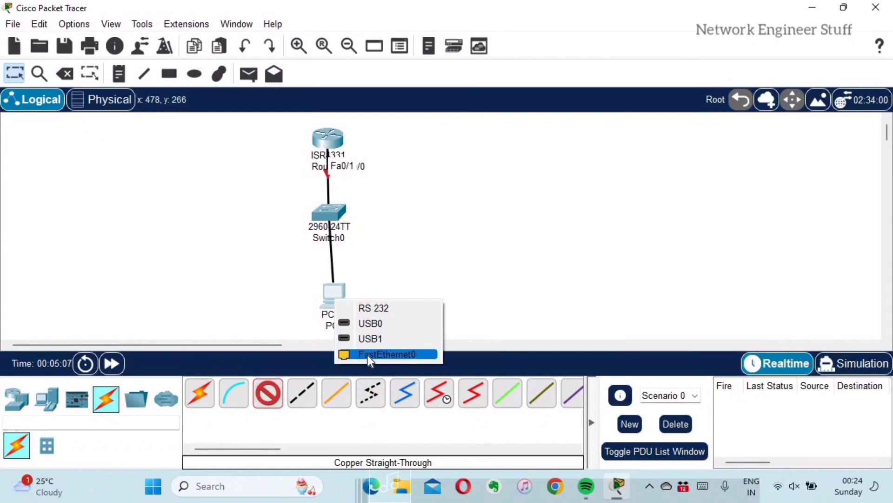
{"action": "left_click", "coordinate": [368, 355]}
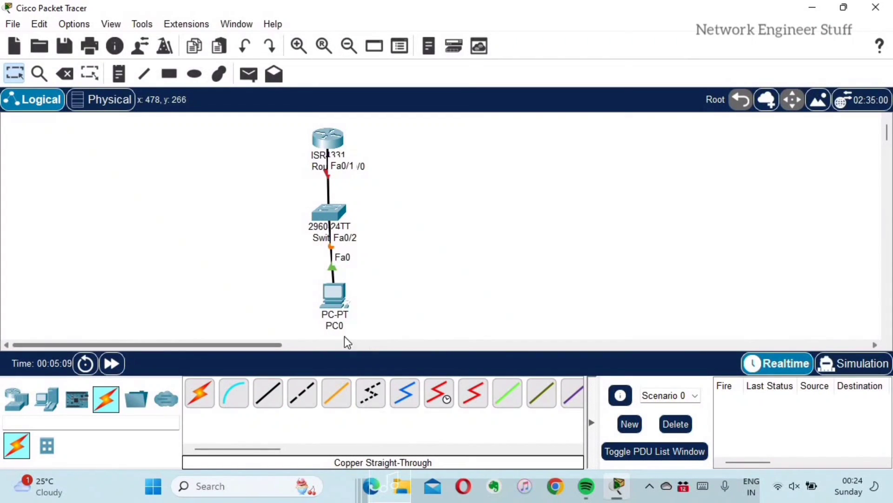
{"action": "left_click_drag", "start_coordinate": [333, 304], "coordinate": [333, 306]}
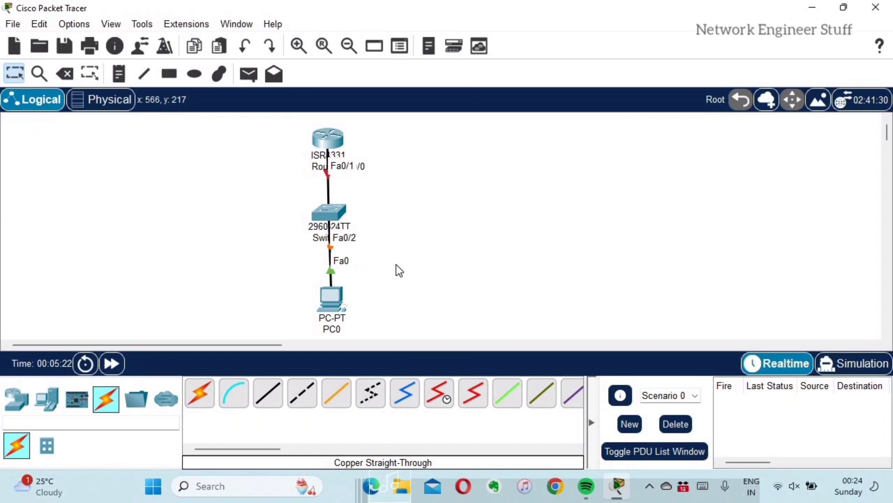
Add a second 4331 router and position it level with Router0, to its right
{"action": "left_click", "coordinate": [21, 404]}
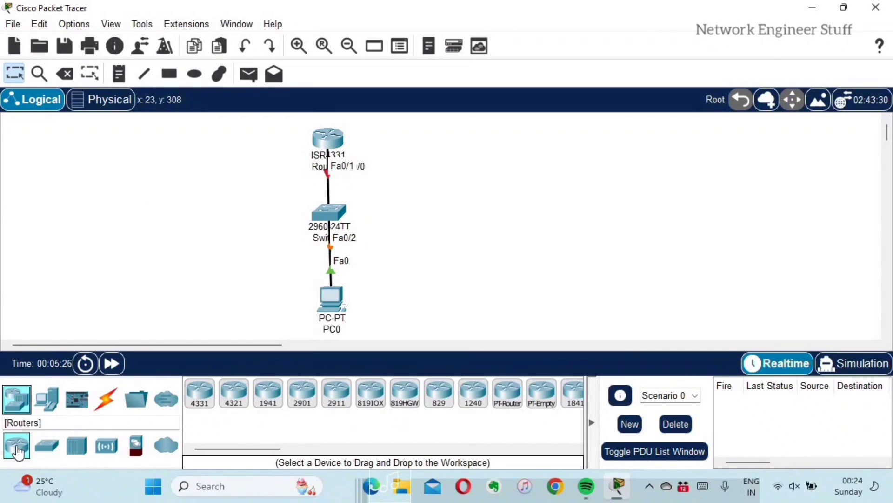
{"action": "left_click", "coordinate": [194, 399]}
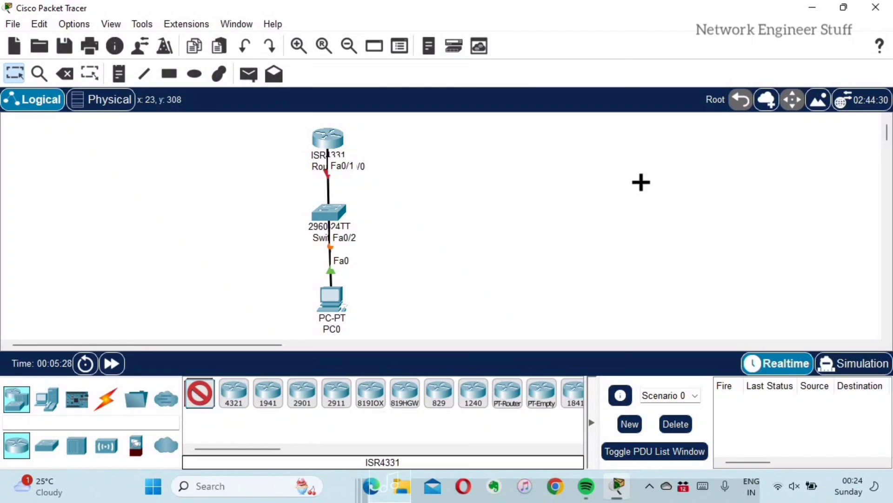
{"action": "left_click", "coordinate": [527, 156]}
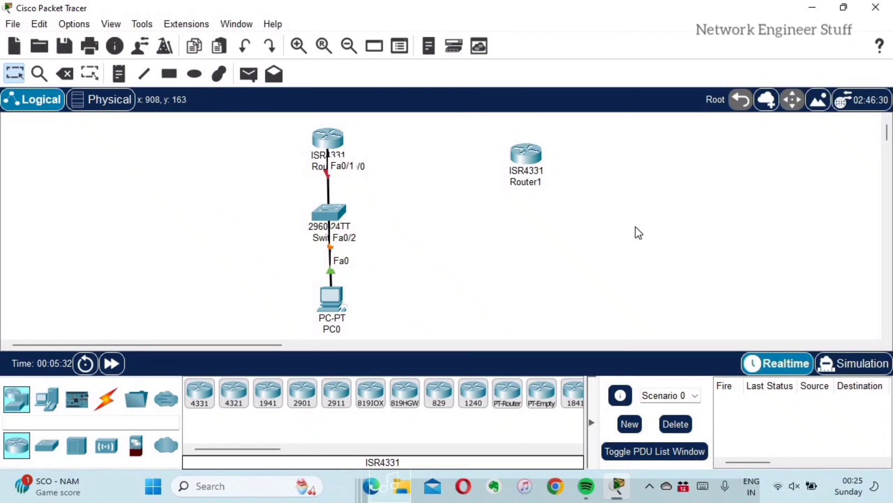
{"action": "left_click_drag", "start_coordinate": [525, 153], "coordinate": [450, 148]}
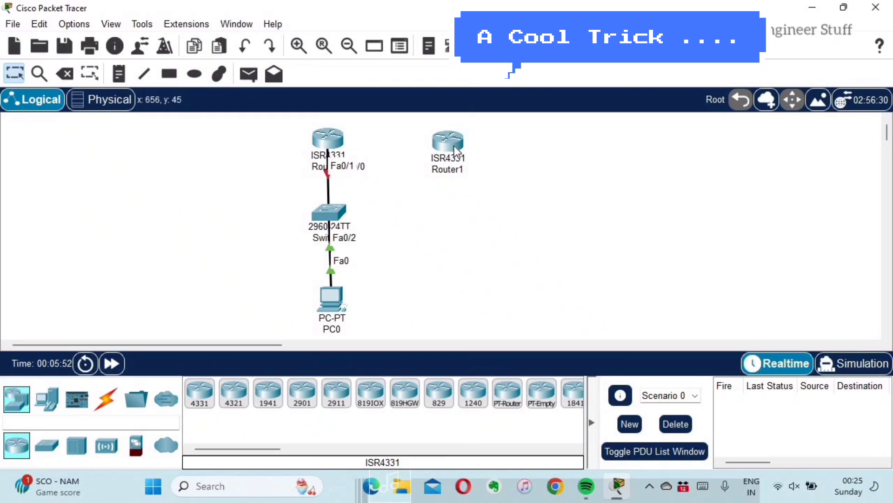
Duplicate Router1 by copy and paste and place the copy farther right at the same height
{"action": "mouse_move", "coordinate": [454, 146]}
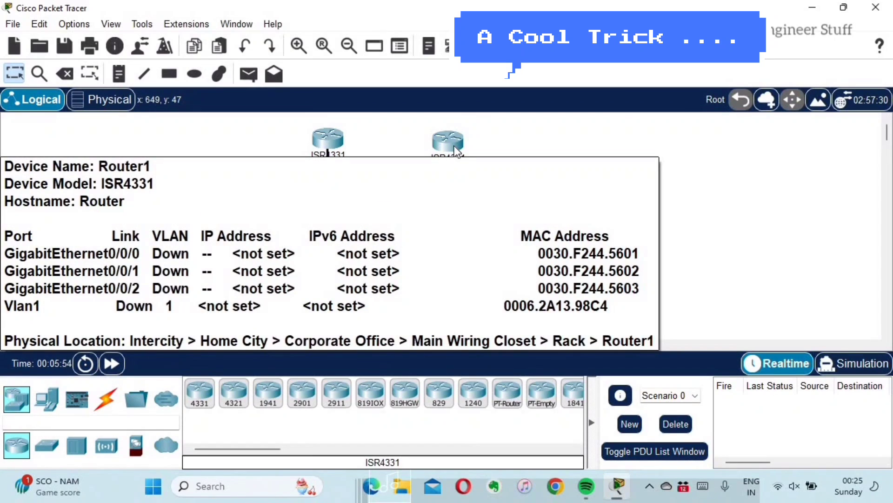
{"action": "key", "text": "ctrl+v"}
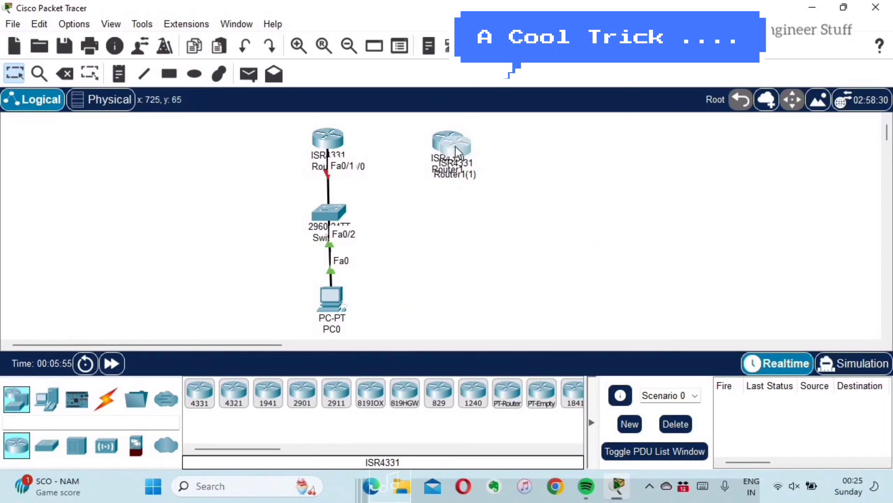
{"action": "left_click", "coordinate": [609, 146]}
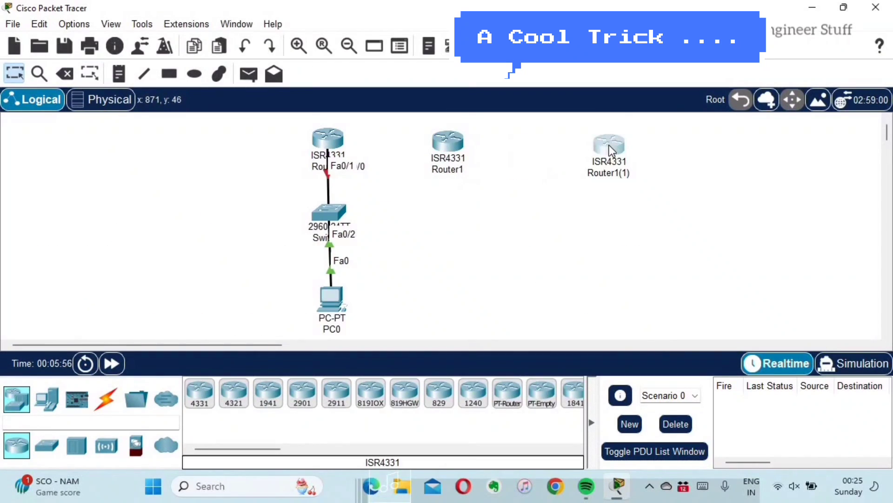
{"action": "left_click", "coordinate": [605, 194]}
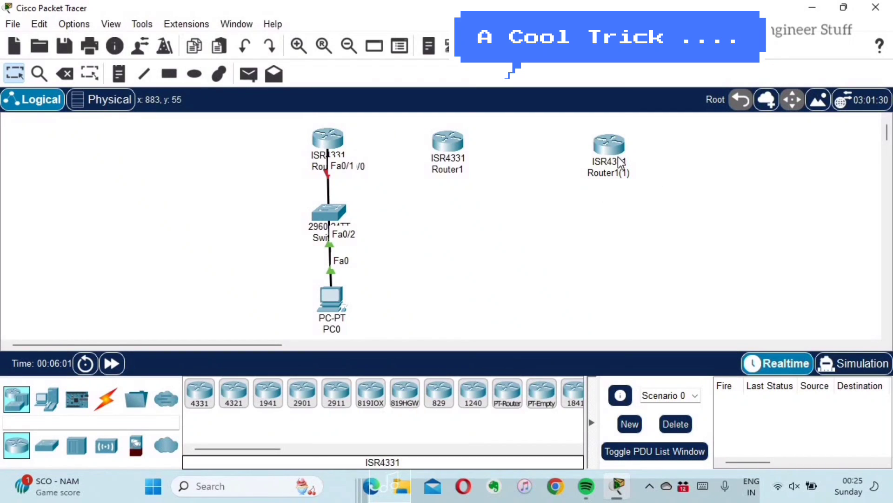
Paste seven more copies of the duplicated 4331 router onto the workspace
{"action": "key", "text": "ctrl+v"}
{"action": "key", "text": "ctrl+v"}
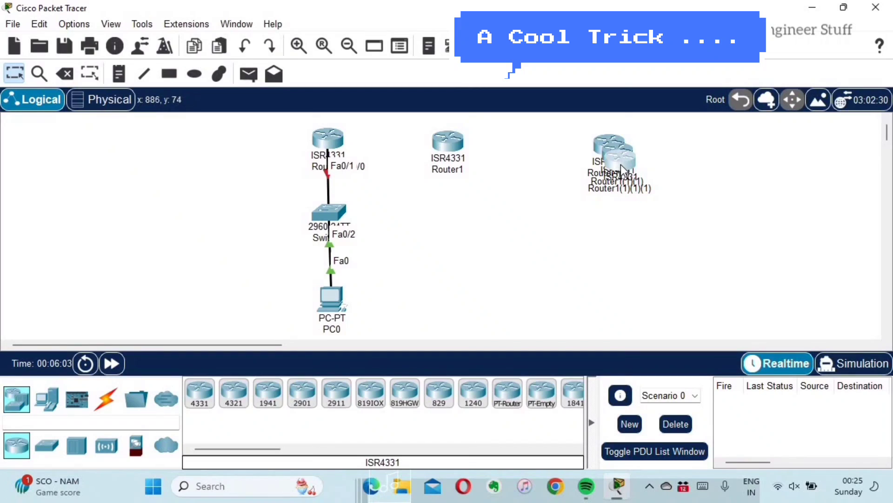
{"action": "key", "text": "ctrl+v"}
{"action": "key", "text": "ctrl+v"}
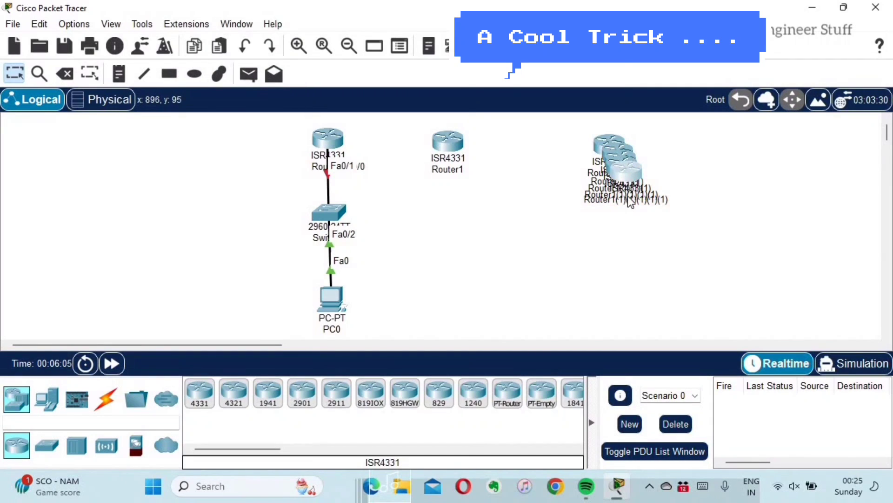
{"action": "key", "text": "ctrl+v"}
{"action": "mouse_move", "coordinate": [633, 195]}
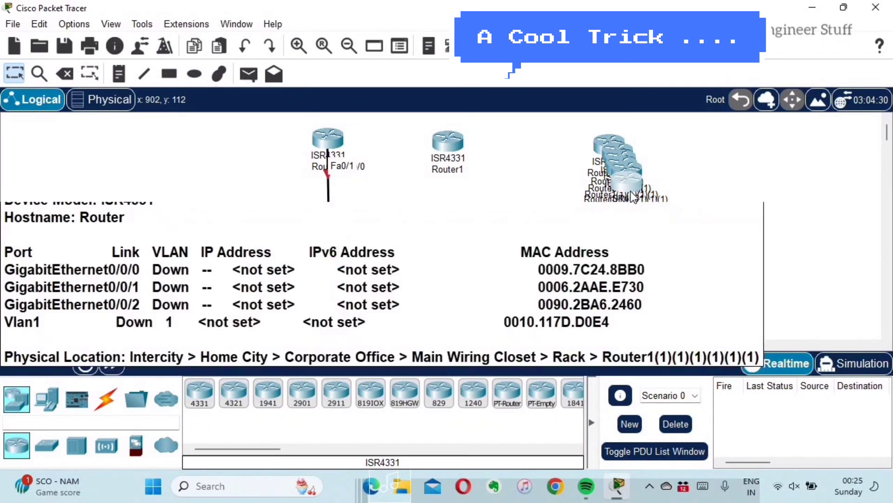
{"action": "key", "text": "ctrl+v"}
{"action": "key", "text": "ctrl+v"}
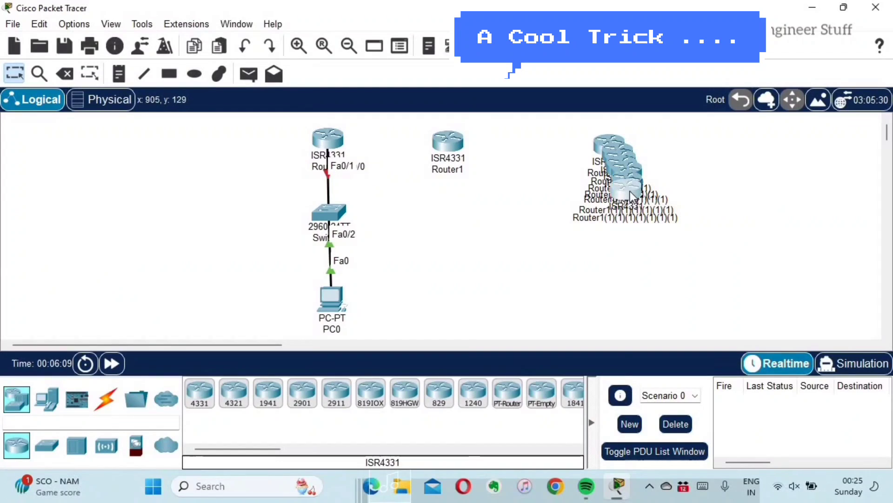
{"action": "key", "text": "ctrl+v"}
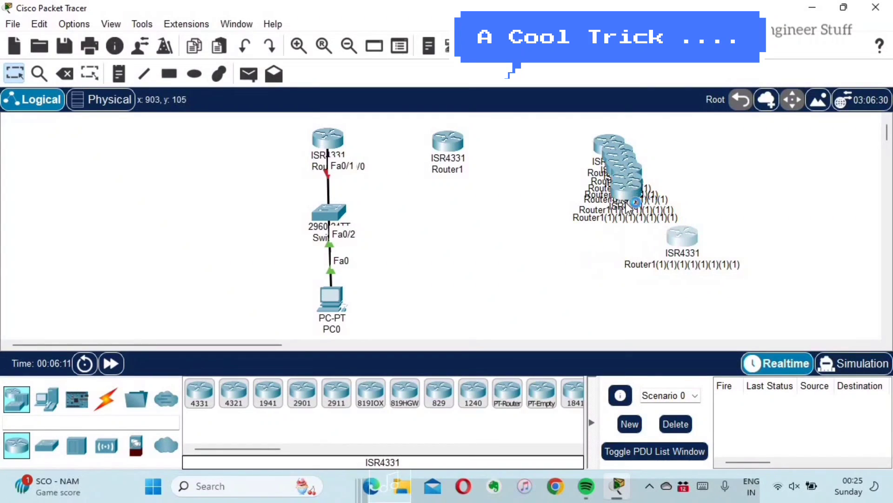
Spread the stacked router copies apart across the empty area beside Router1 so each one stands separately
{"action": "left_click_drag", "start_coordinate": [633, 203], "coordinate": [579, 263]}
{"action": "left_click_drag", "start_coordinate": [626, 184], "coordinate": [525, 207]}
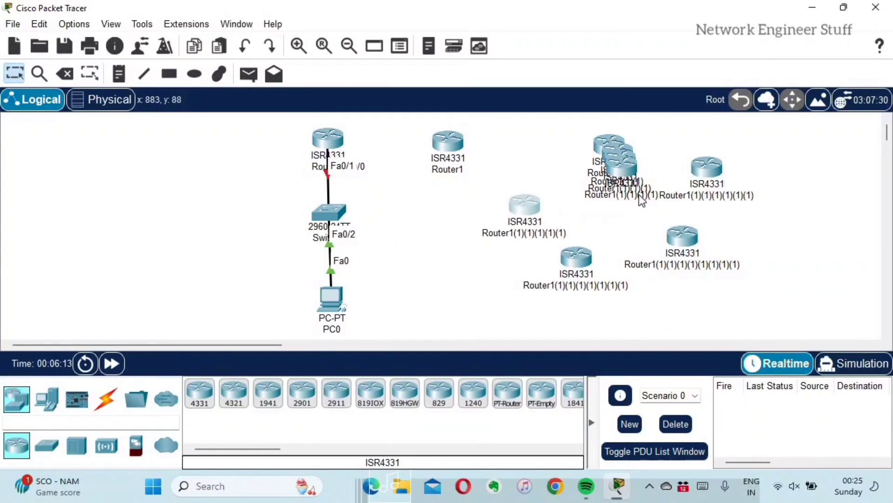
{"action": "left_click_drag", "start_coordinate": [621, 165], "coordinate": [573, 144]}
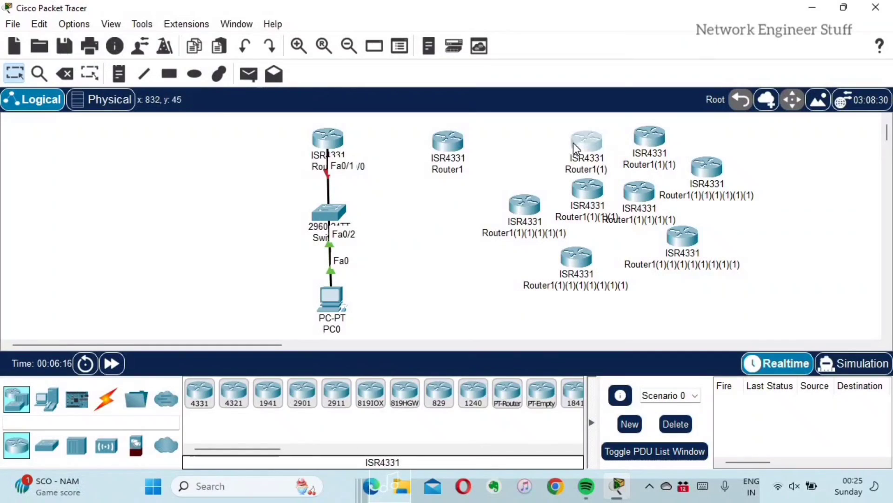
{"action": "left_click", "coordinate": [756, 214]}
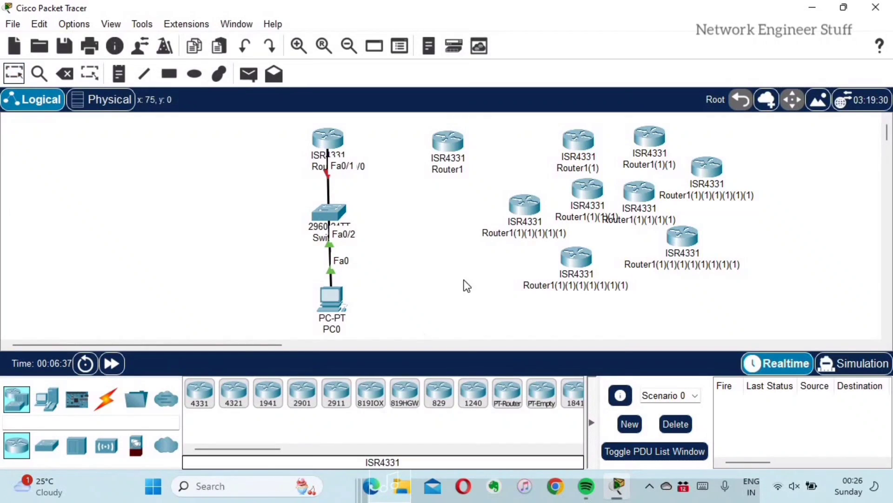
Select all eight router copies beside Router1 together and delete them, then return to the Select tool
{"action": "left_click_drag", "start_coordinate": [484, 121], "coordinate": [777, 323]}
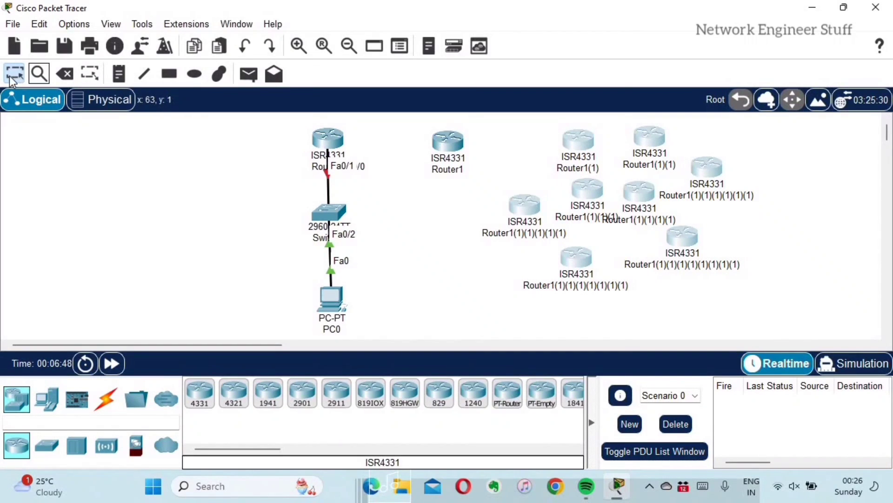
{"action": "left_click", "coordinate": [65, 74]}
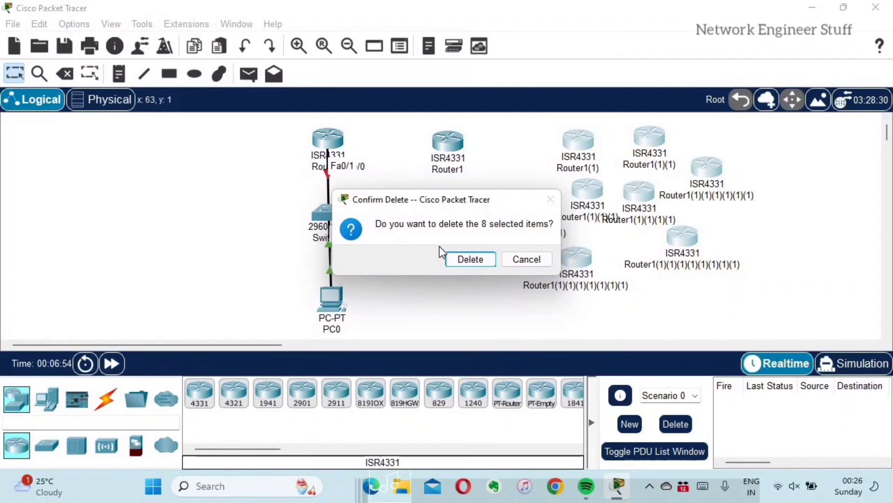
{"action": "left_click", "coordinate": [464, 261]}
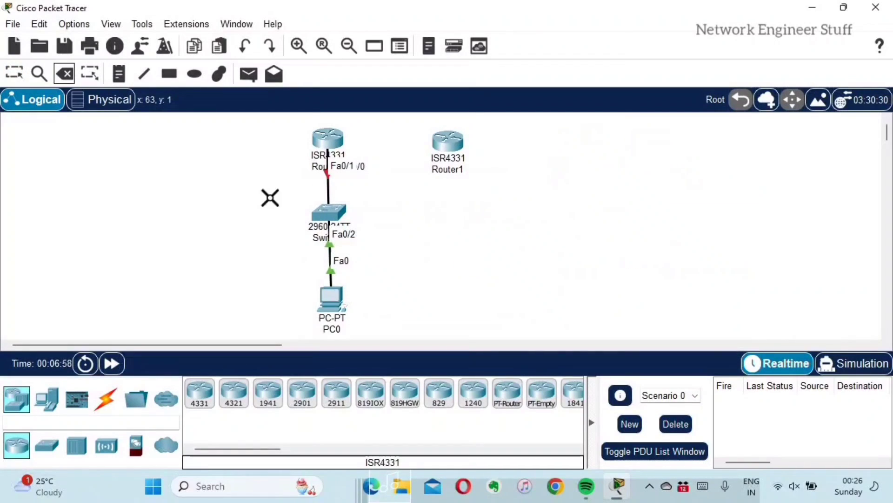
{"action": "left_click", "coordinate": [14, 73]}
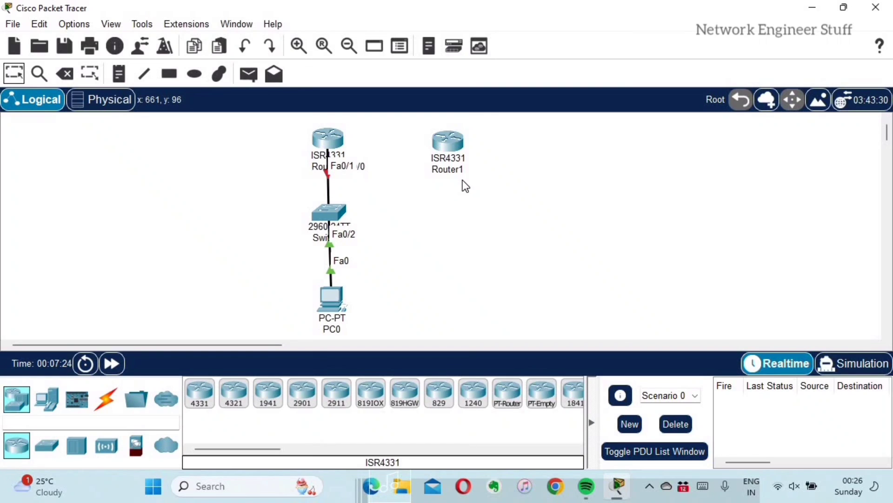
Try to attach a Serial DCE cable to Router0
{"action": "left_click", "coordinate": [108, 403]}
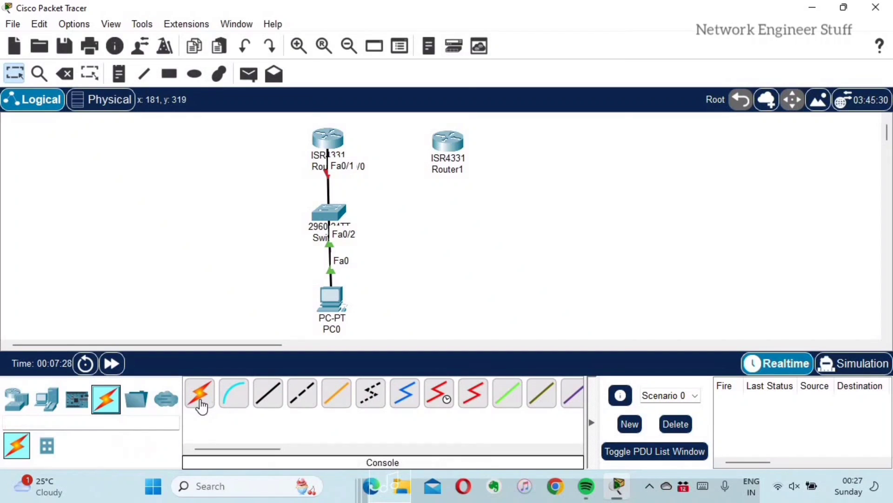
{"action": "left_click", "coordinate": [440, 403]}
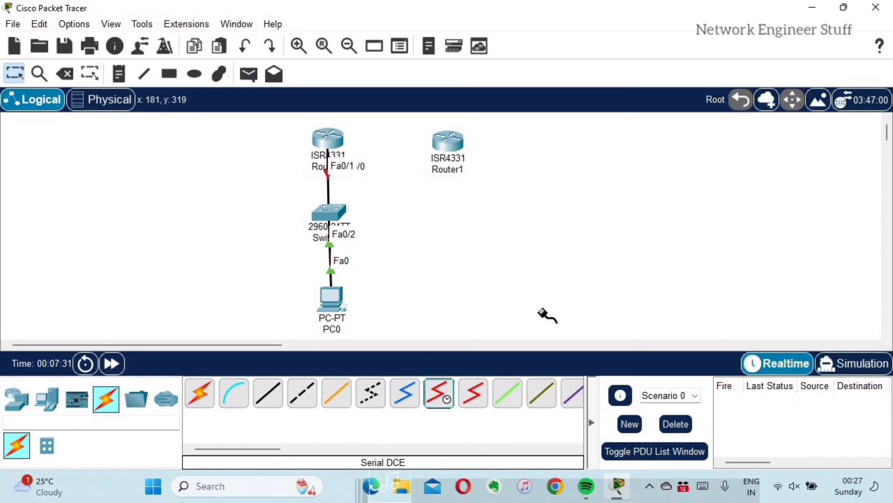
{"action": "left_click", "coordinate": [340, 138]}
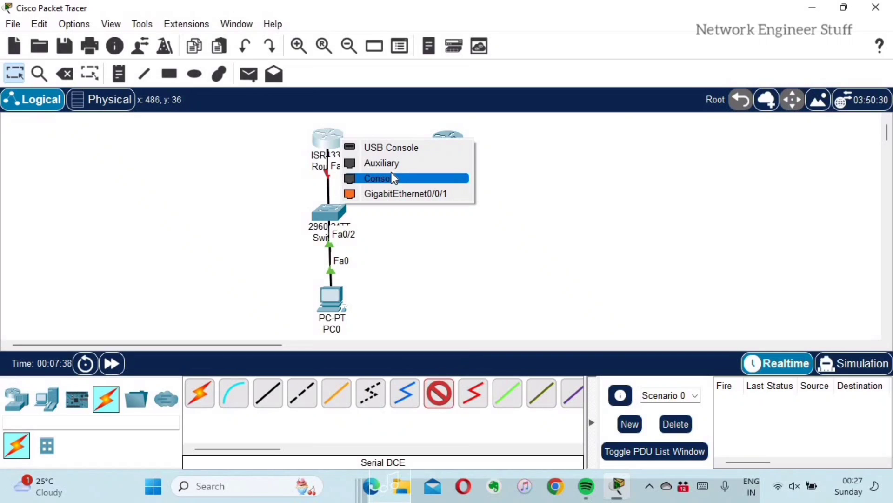
{"action": "left_click", "coordinate": [488, 264]}
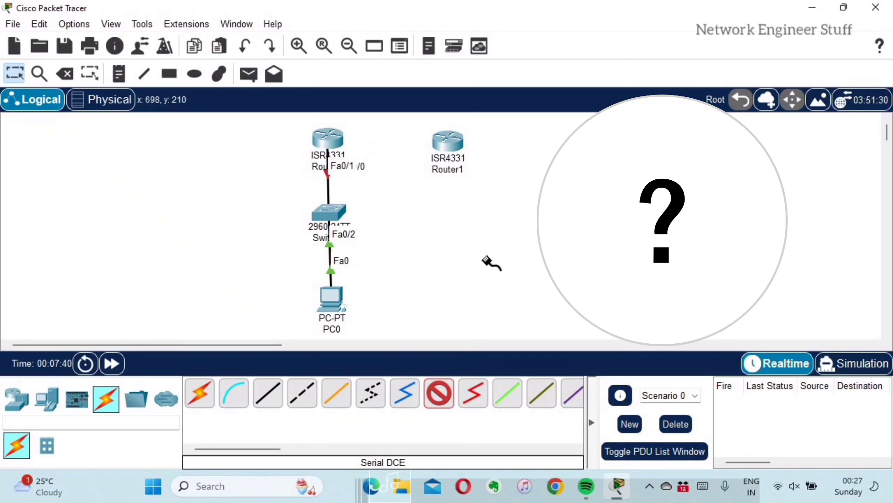
{"action": "left_click", "coordinate": [14, 73]}
{"action": "left_click", "coordinate": [199, 396]}
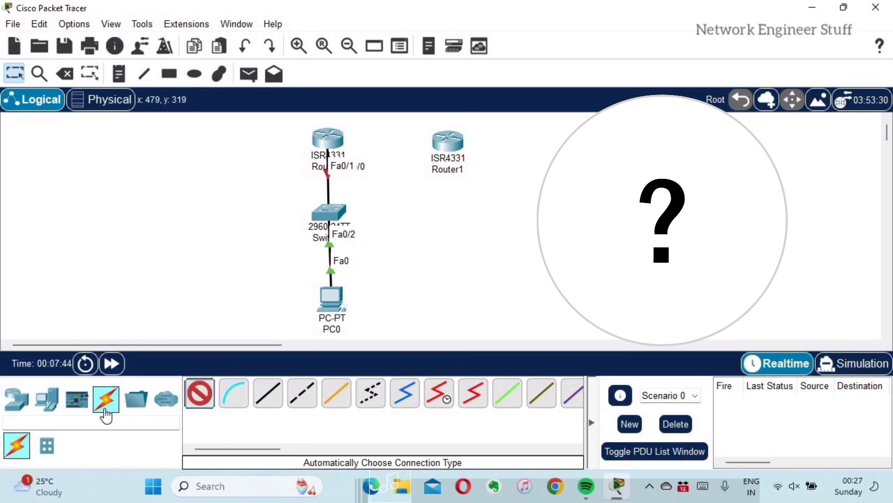
{"action": "left_click", "coordinate": [15, 73]}
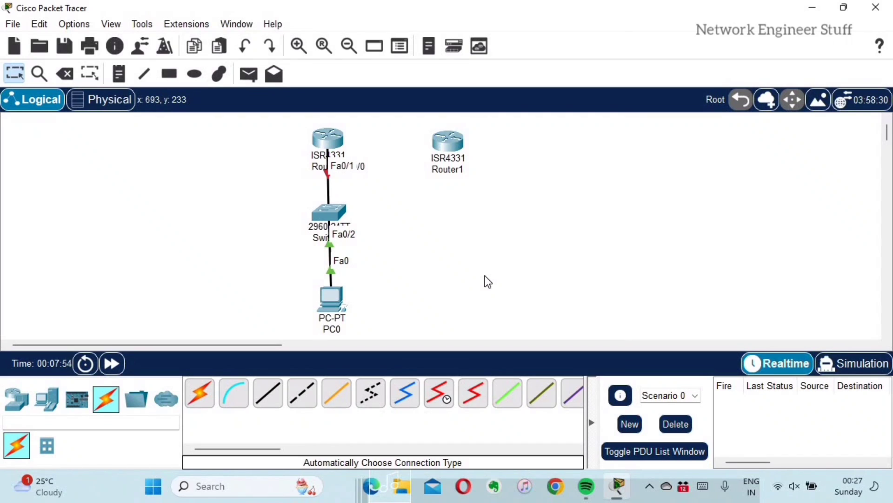
Open Router0's physical device view and try to fit the NIM-2T serial module into its first empty slot
{"action": "left_click", "coordinate": [333, 141]}
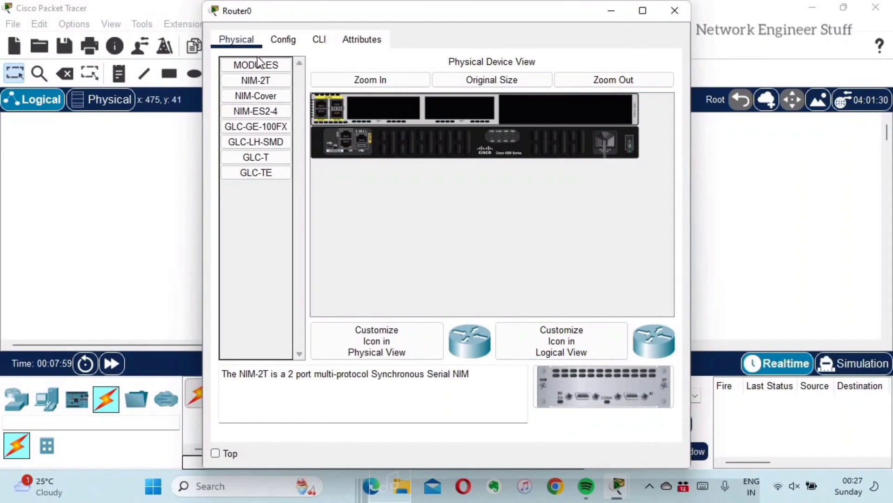
{"action": "left_click_drag", "start_coordinate": [352, 18], "coordinate": [405, 20]}
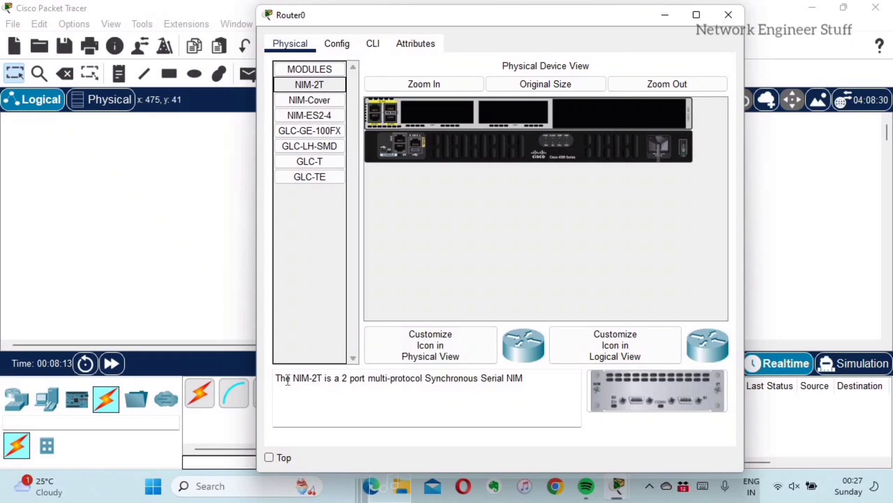
{"action": "left_click_drag", "start_coordinate": [285, 378], "coordinate": [525, 380]}
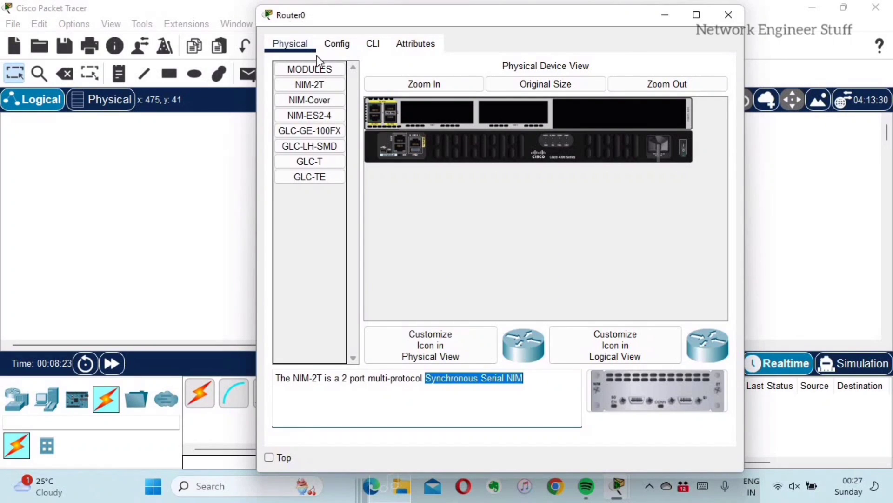
{"action": "left_click_drag", "start_coordinate": [323, 84], "coordinate": [464, 118]}
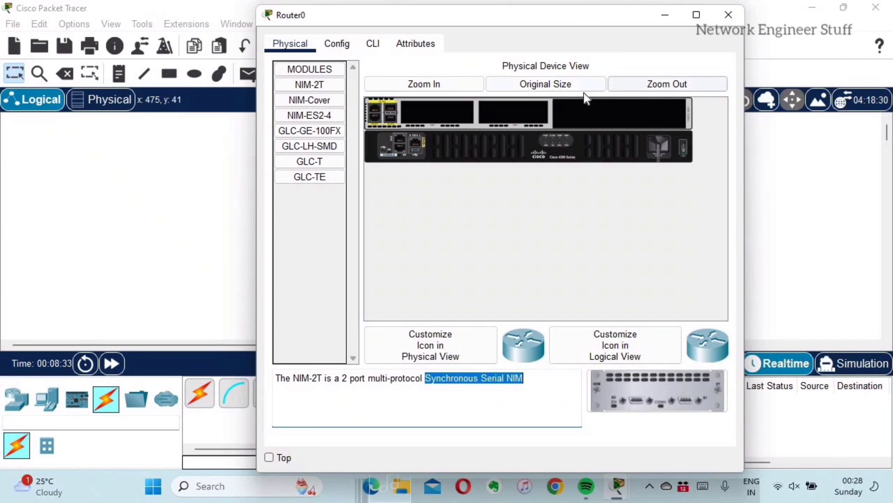
Switch off Router0's power in the physical device view
{"action": "left_click", "coordinate": [440, 88]}
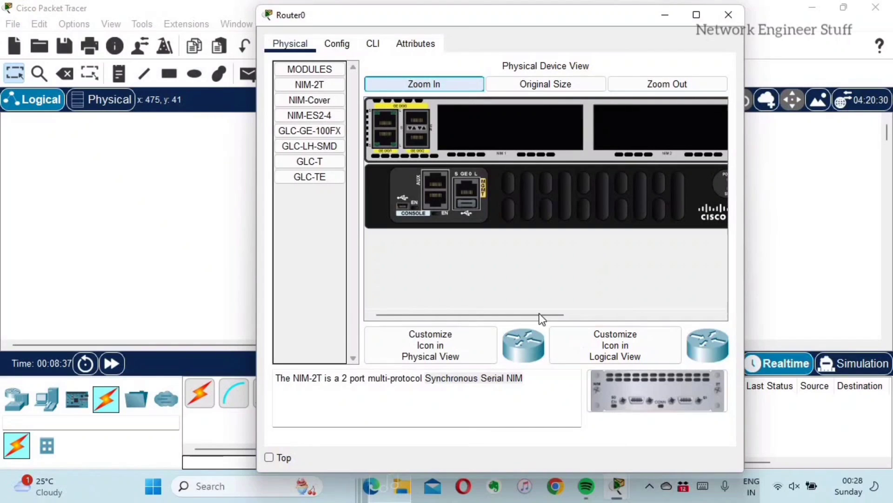
{"action": "scroll", "coordinate": [722, 280], "scroll_direction": "right", "scroll_amount": 2}
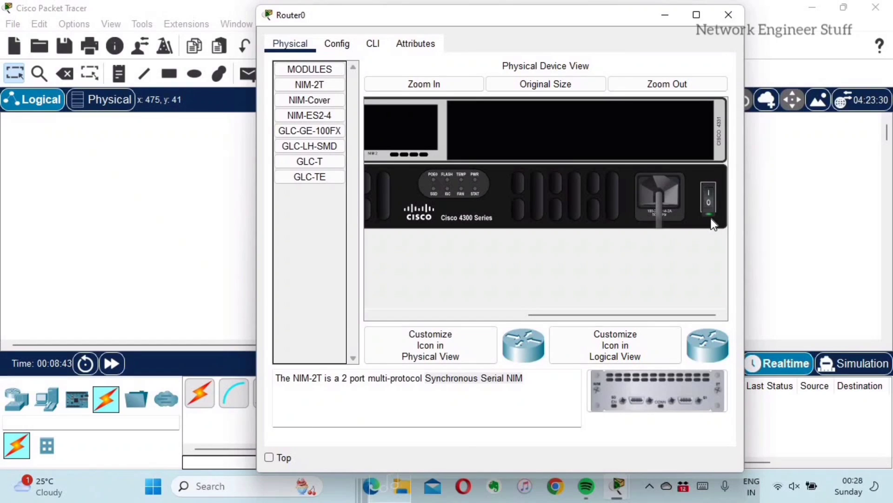
{"action": "left_click", "coordinate": [712, 218]}
Install the NIM-2T module in Router0's first empty network module slot
{"action": "left_click", "coordinate": [680, 83]}
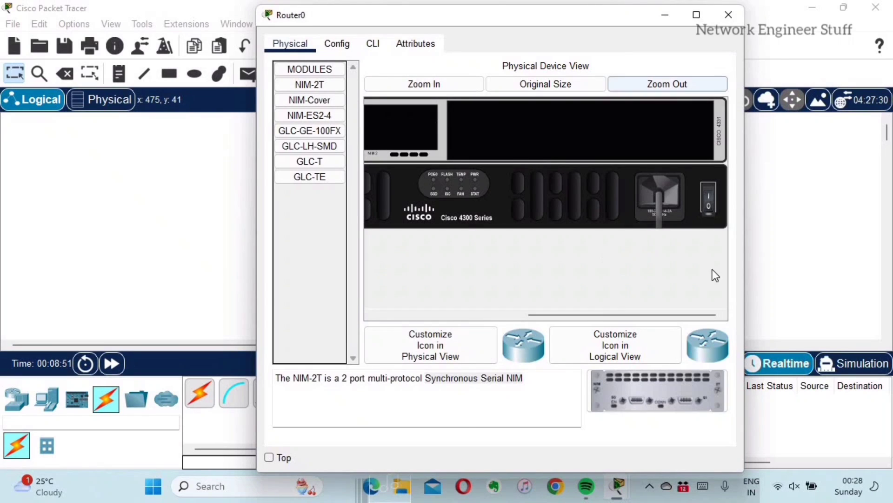
{"action": "left_click", "coordinate": [339, 120]}
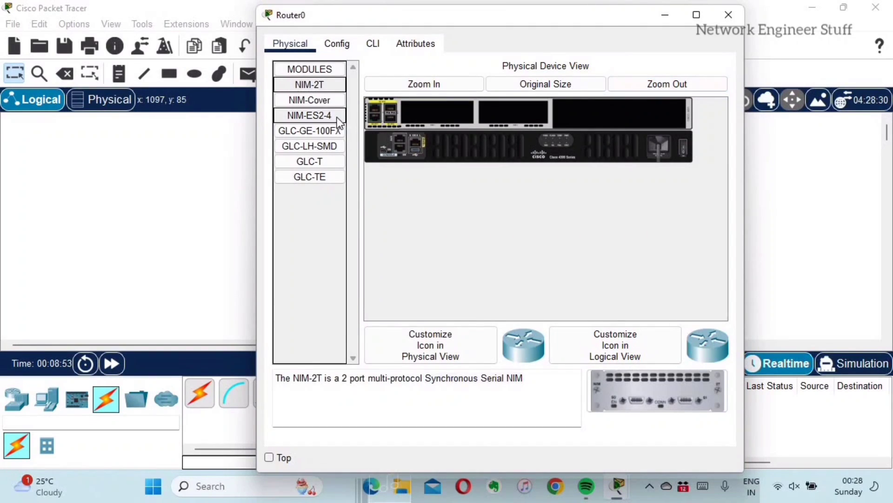
{"action": "left_click_drag", "start_coordinate": [314, 86], "coordinate": [419, 113]}
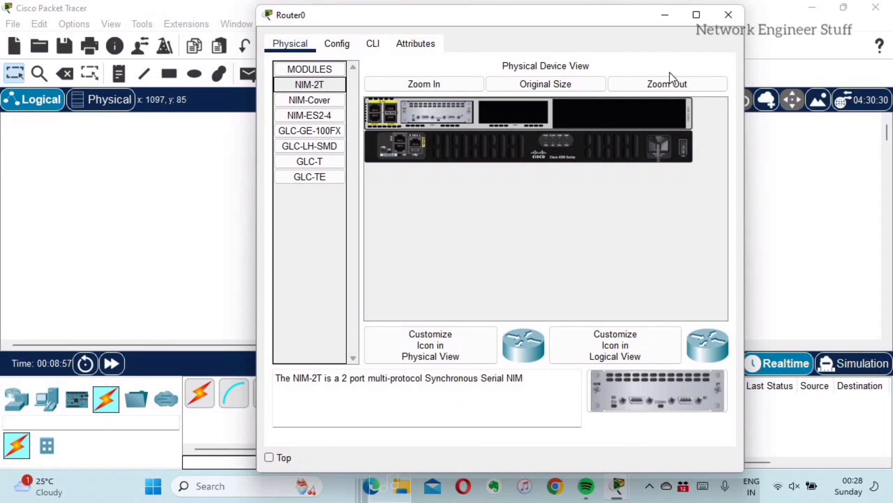
Switch Router0's power back on in the physical device view
{"action": "left_click", "coordinate": [459, 88]}
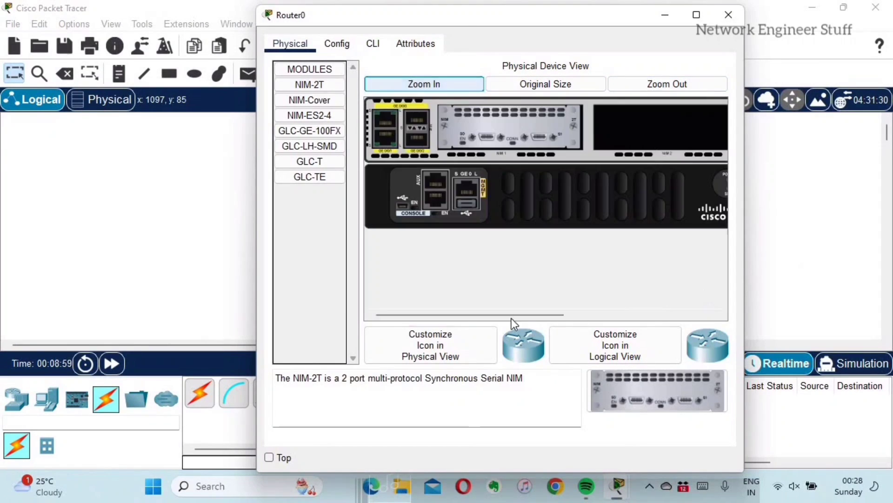
{"action": "left_click", "coordinate": [675, 314]}
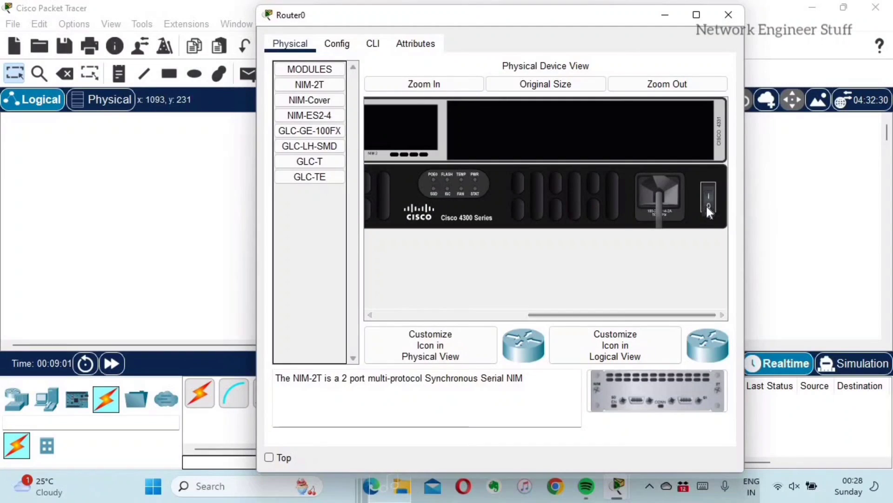
{"action": "left_click", "coordinate": [708, 214]}
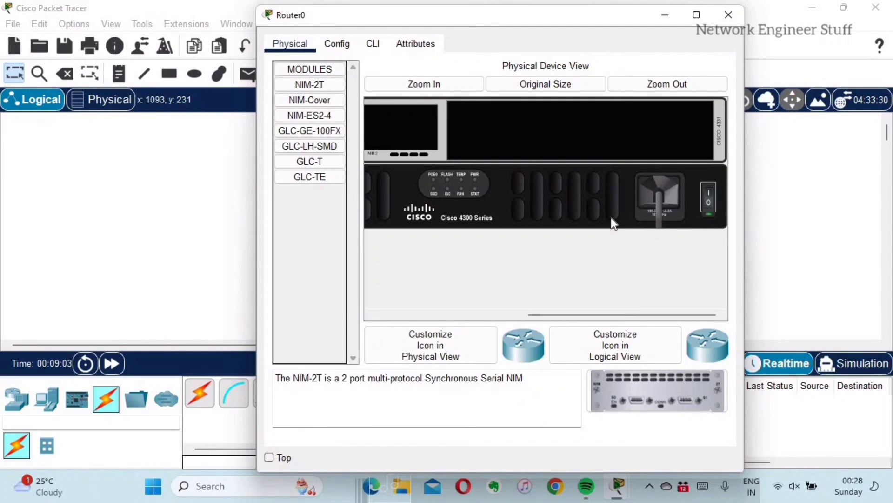
Check Router0's configuration page for the serial interfaces and close its device window
{"action": "left_click", "coordinate": [339, 50]}
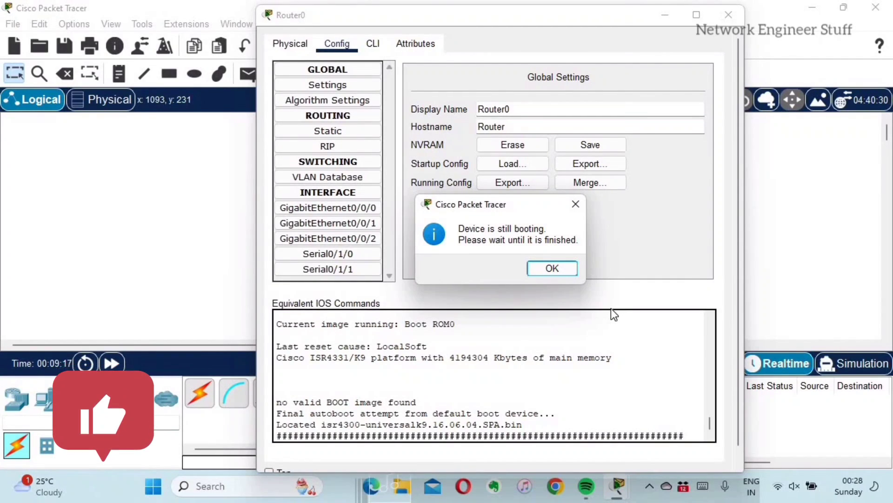
{"action": "left_click", "coordinate": [552, 269]}
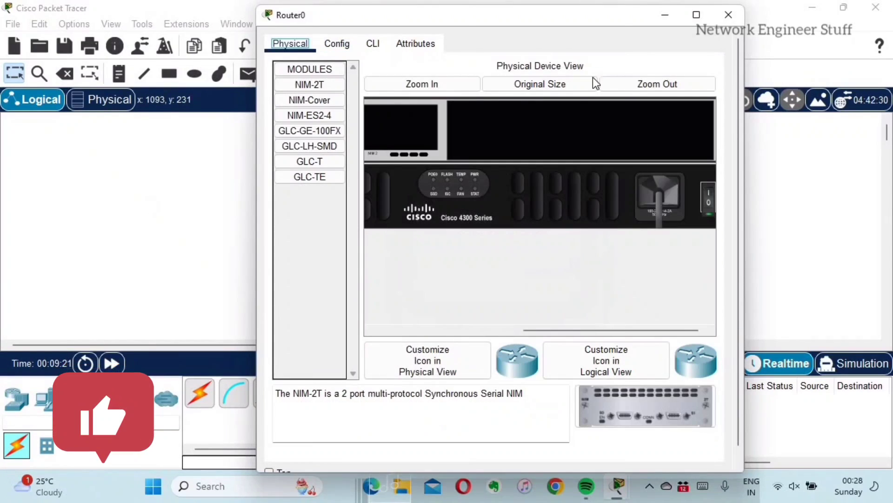
{"action": "left_click_drag", "start_coordinate": [665, 19], "coordinate": [589, 17]}
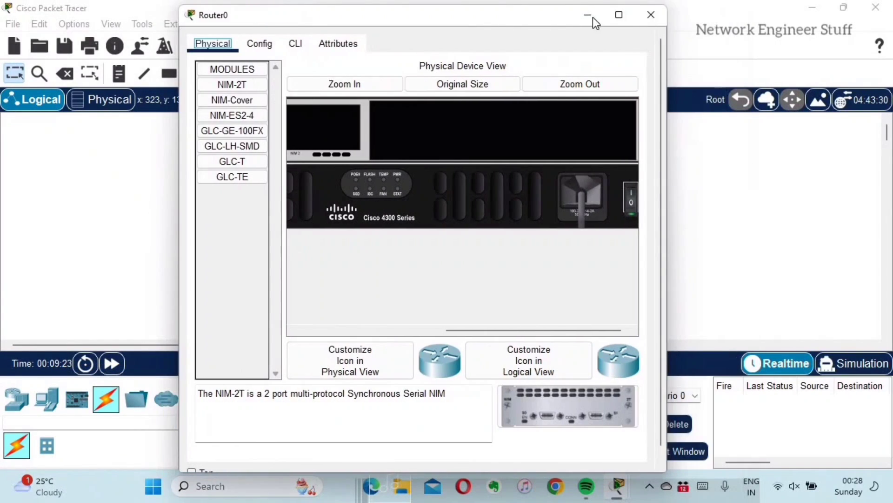
{"action": "left_click", "coordinate": [651, 15]}
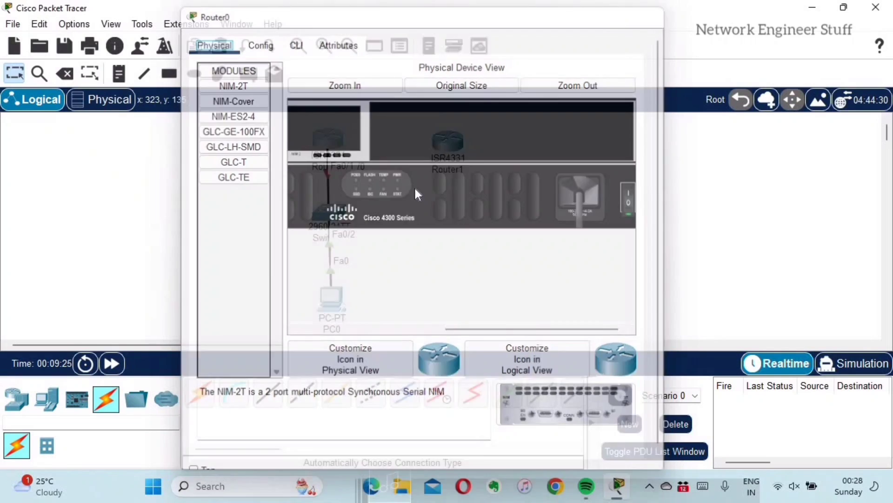
With Router1 powered off, install the NIM-2T module in its first empty network module slot
{"action": "left_click", "coordinate": [451, 143]}
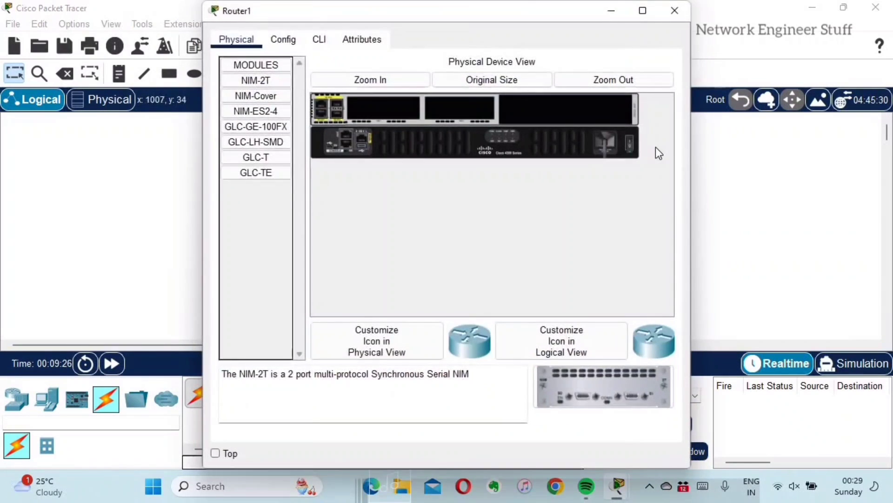
{"action": "left_click", "coordinate": [258, 80]}
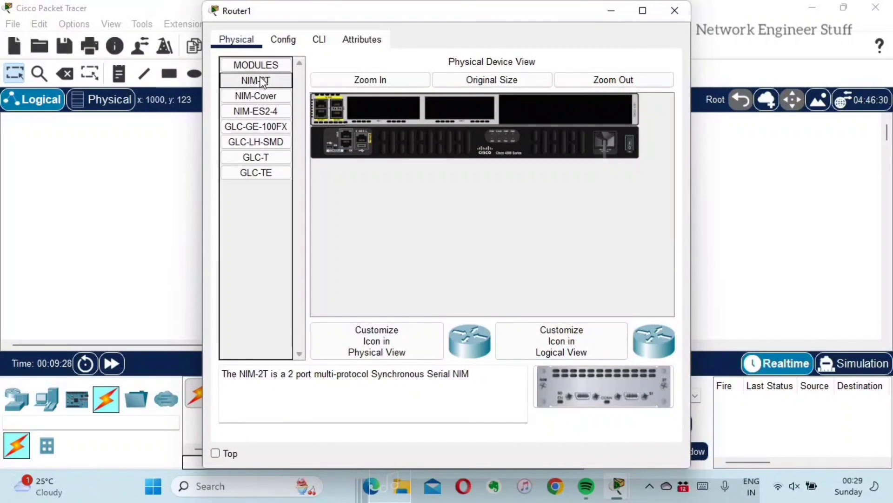
{"action": "left_click_drag", "start_coordinate": [263, 82], "coordinate": [368, 108]}
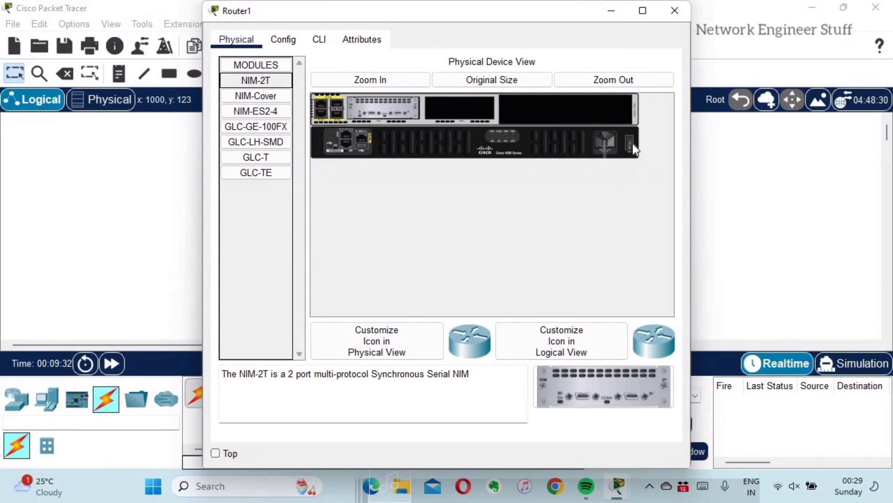
Check Router1's configuration page for the serial interfaces and close its device window
{"action": "left_click", "coordinate": [286, 46]}
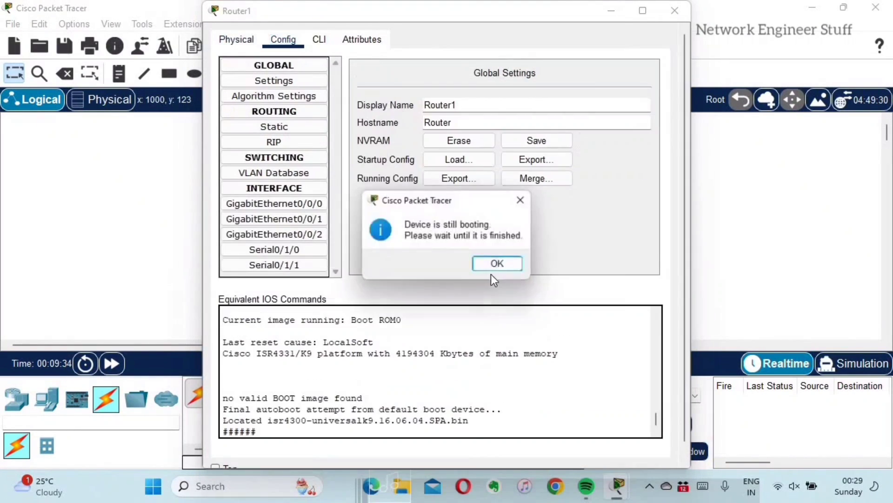
{"action": "left_click", "coordinate": [498, 265]}
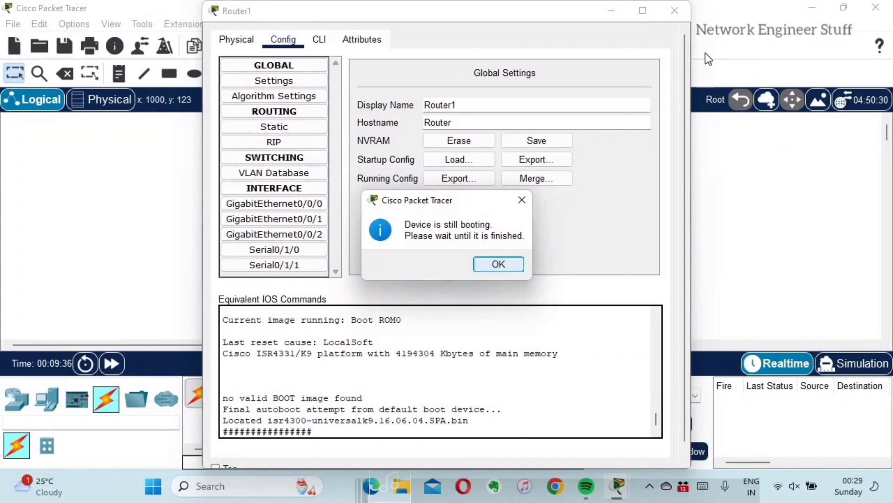
{"action": "left_click", "coordinate": [674, 10]}
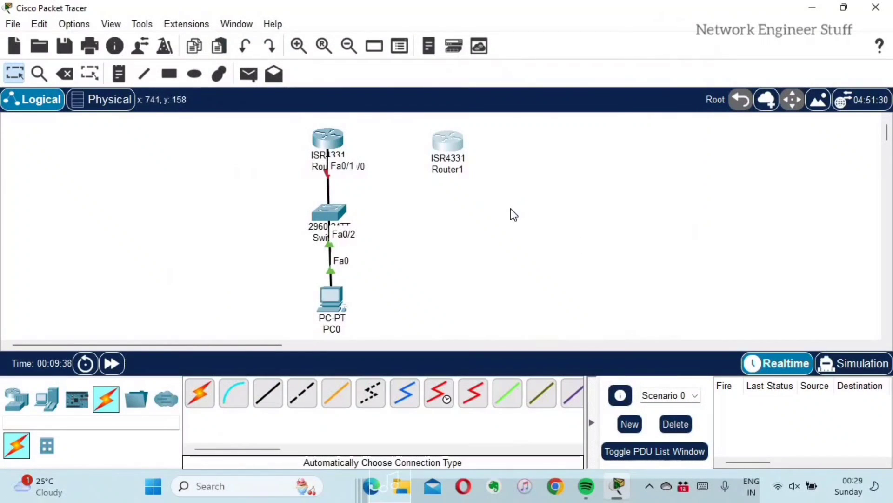
Connect Router0's Serial0/1/0 to Router1's Serial0/1/0 with a Serial DCE cable, starting from Router0
{"action": "left_click", "coordinate": [442, 403]}
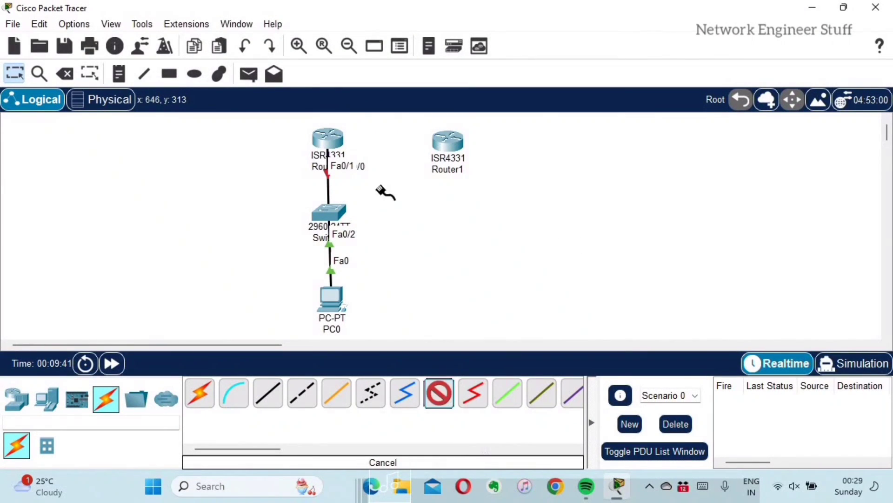
{"action": "left_click", "coordinate": [337, 144]}
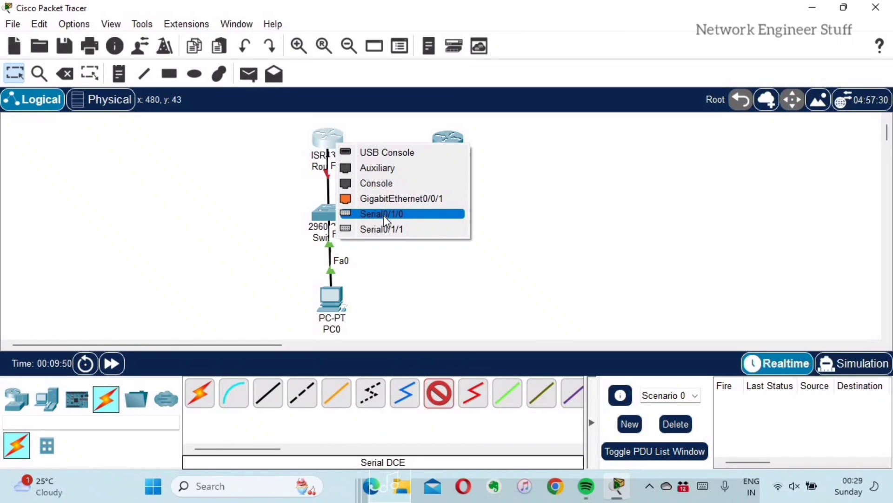
{"action": "left_click", "coordinate": [383, 215]}
{"action": "left_click", "coordinate": [450, 146]}
{"action": "left_click", "coordinate": [450, 146]}
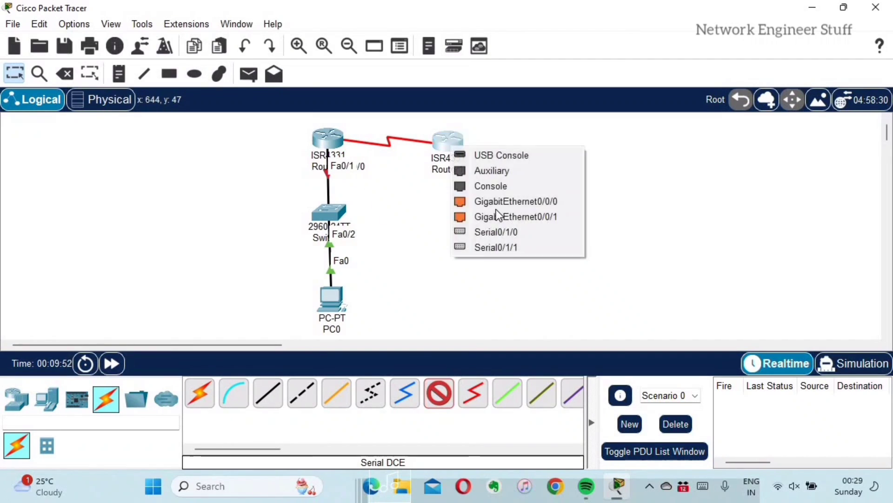
{"action": "left_click", "coordinate": [493, 236]}
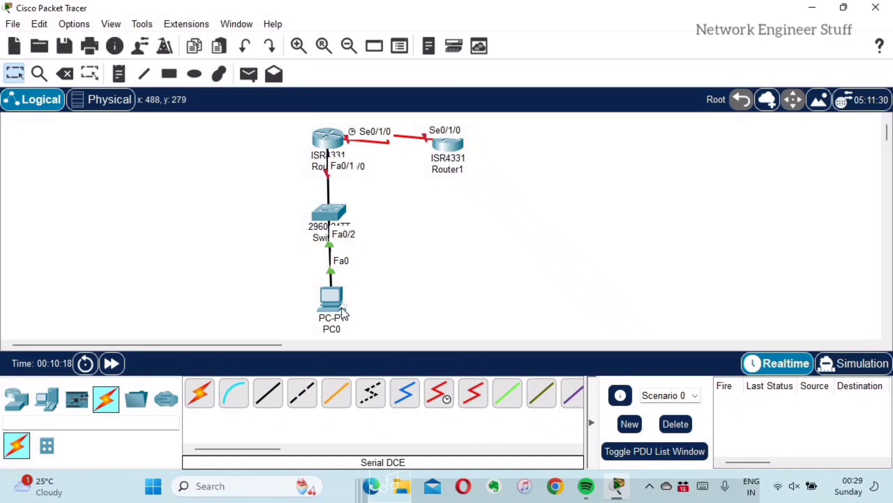
Place a text note with the PC user's first name in capitals directly beside PC0
{"action": "mouse_move", "coordinate": [342, 308]}
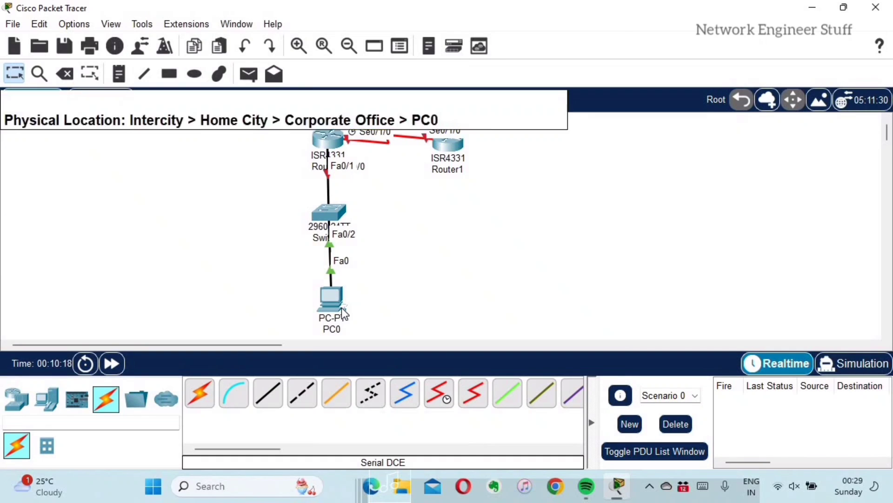
{"action": "left_click", "coordinate": [119, 74]}
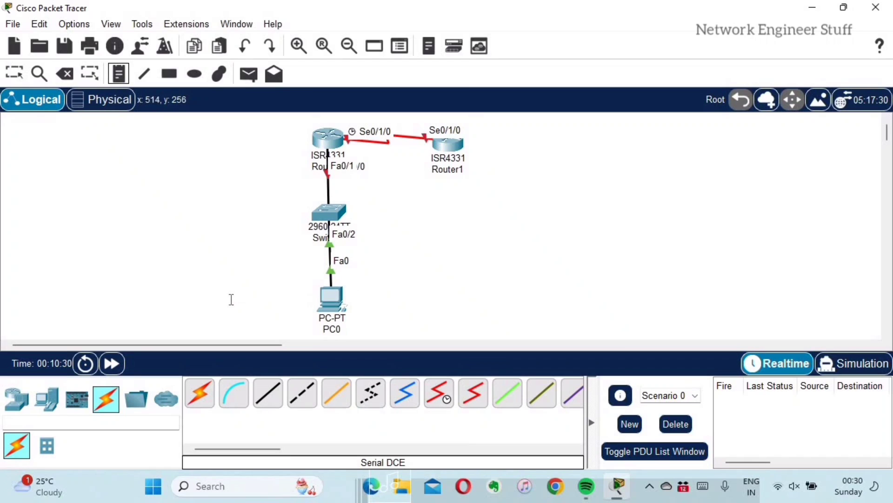
{"action": "left_click", "coordinate": [354, 293]}
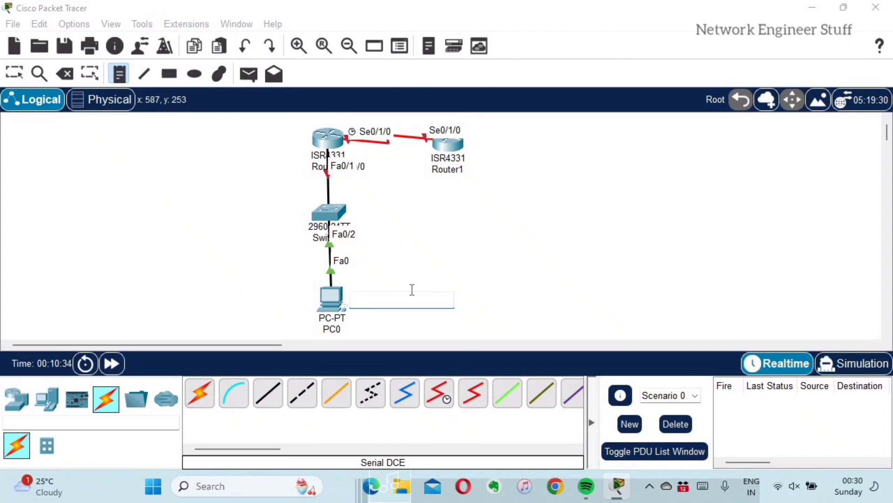
{"action": "key", "text": "Caps_Lock"}
{"action": "type", "text": "TEJAA"}
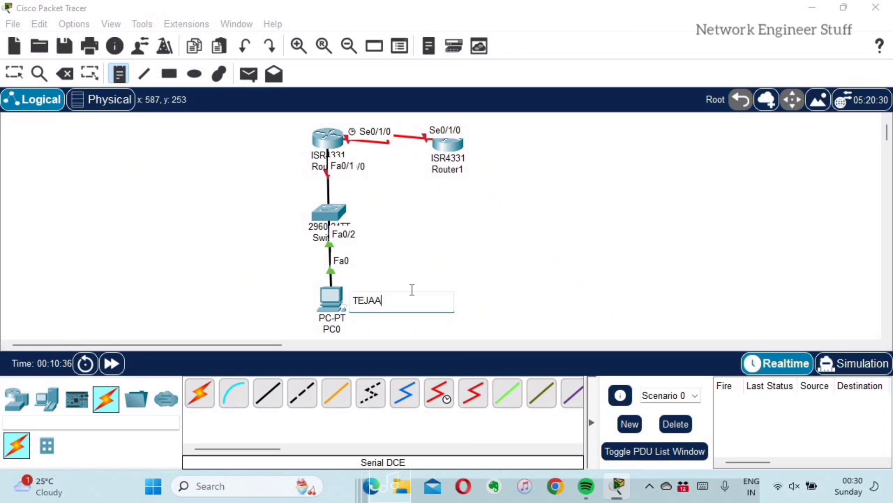
{"action": "left_click", "coordinate": [494, 269]}
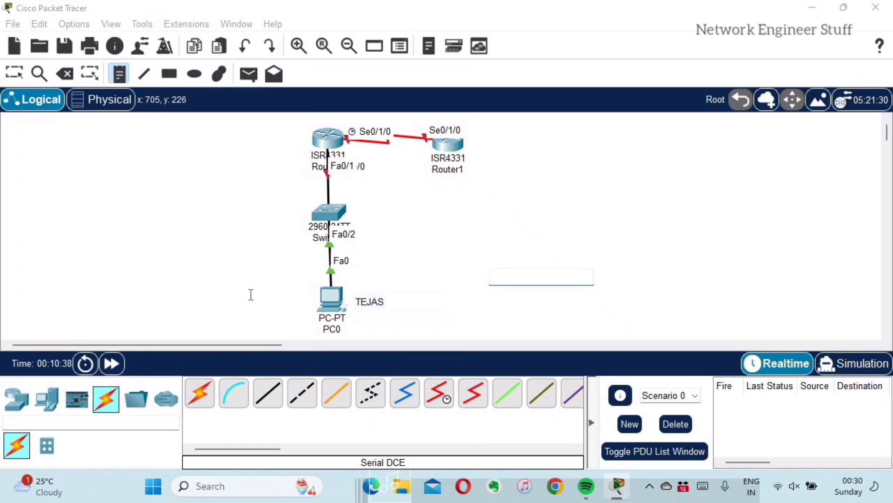
Add a text note reading "10.1.1.100 /24" next to PC0, on the side opposite the name note
{"action": "left_click", "coordinate": [232, 305]}
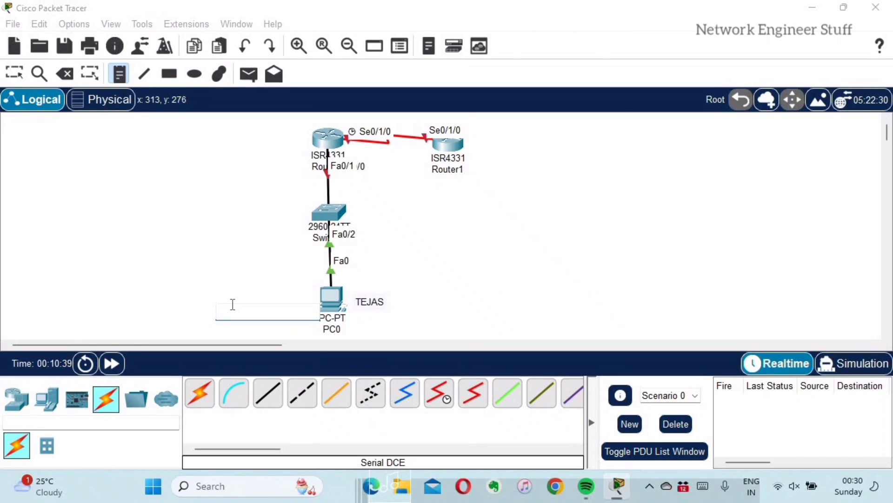
{"action": "type", "text": "10.1.1"}
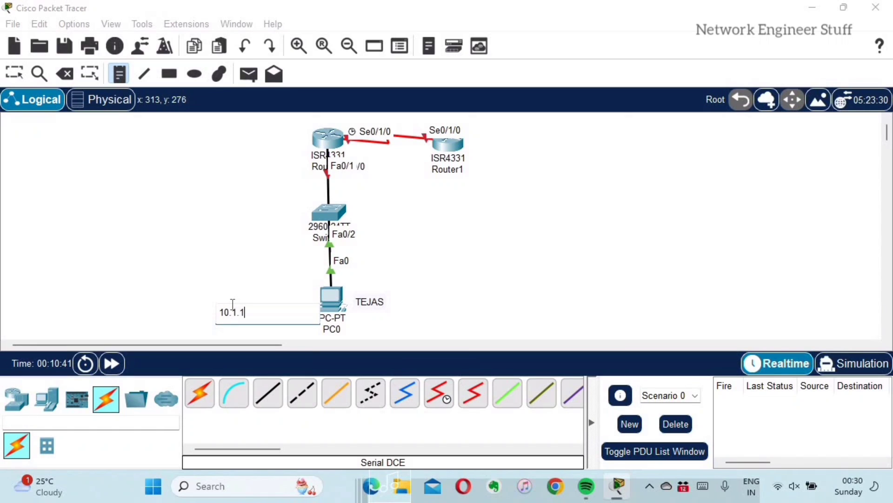
{"action": "type", "text": ".100 /24"}
{"action": "left_click", "coordinate": [433, 269]}
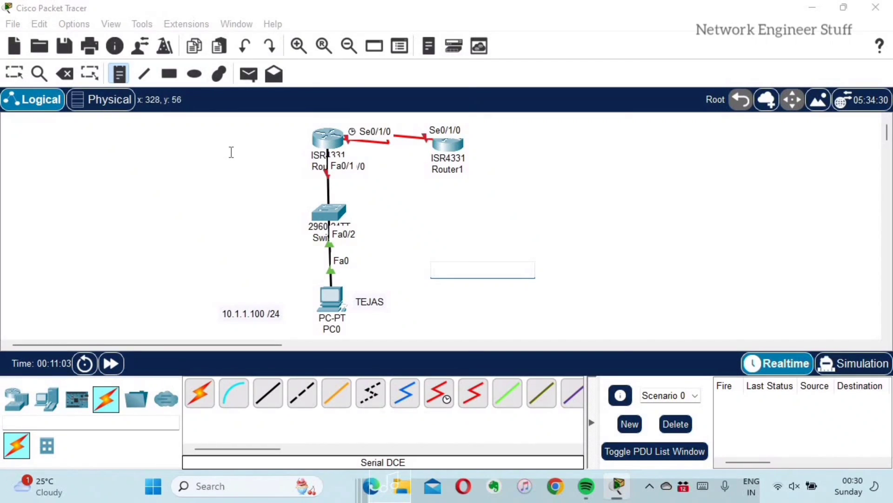
Add a text note reading "10.1.1.1 /24" beside Router0 and leave the note tool
{"action": "left_click", "coordinate": [253, 162]}
{"action": "type", "text": "10."}
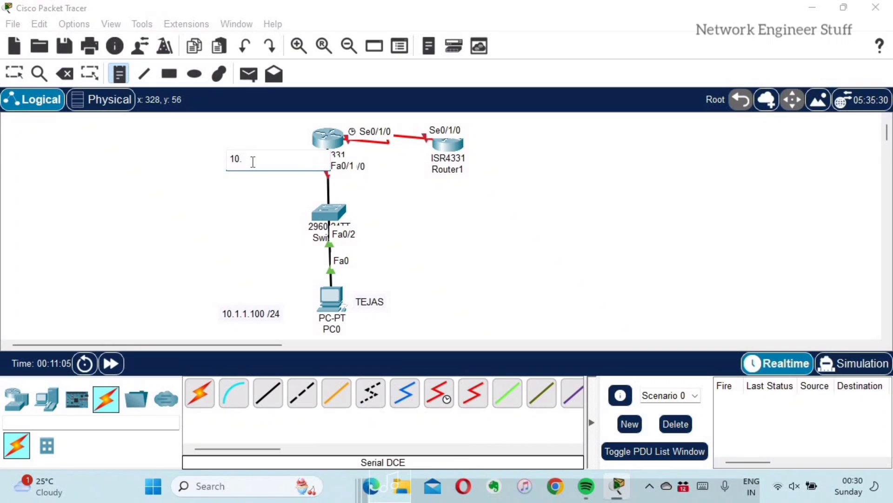
{"action": "type", "text": "1.1.1 /24"}
{"action": "left_click", "coordinate": [428, 241]}
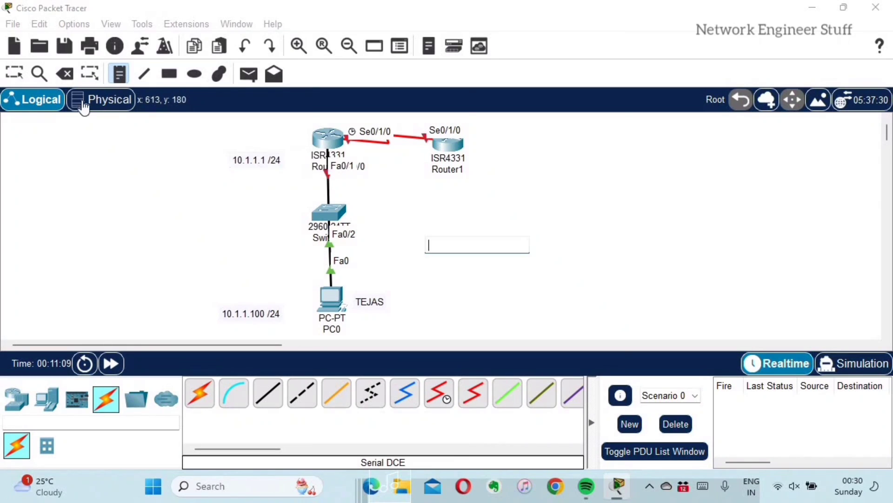
{"action": "key", "text": "Escape"}
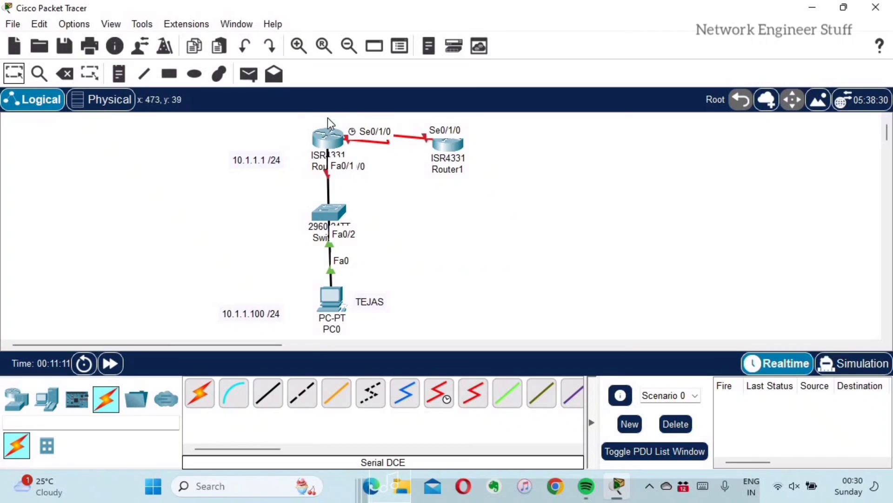
Move Router0 slightly up and the switch slightly down so their interface labels are spread apart
{"action": "left_click_drag", "start_coordinate": [331, 141], "coordinate": [331, 130]}
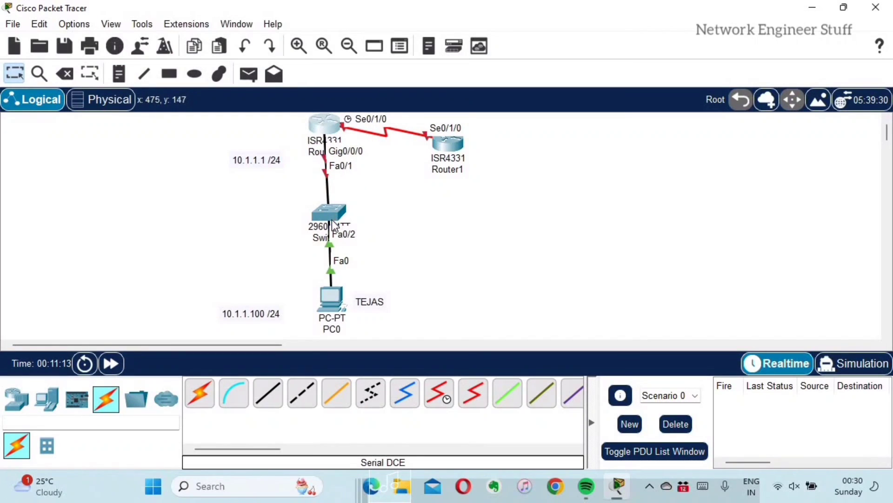
{"action": "left_click_drag", "start_coordinate": [331, 216], "coordinate": [330, 228]}
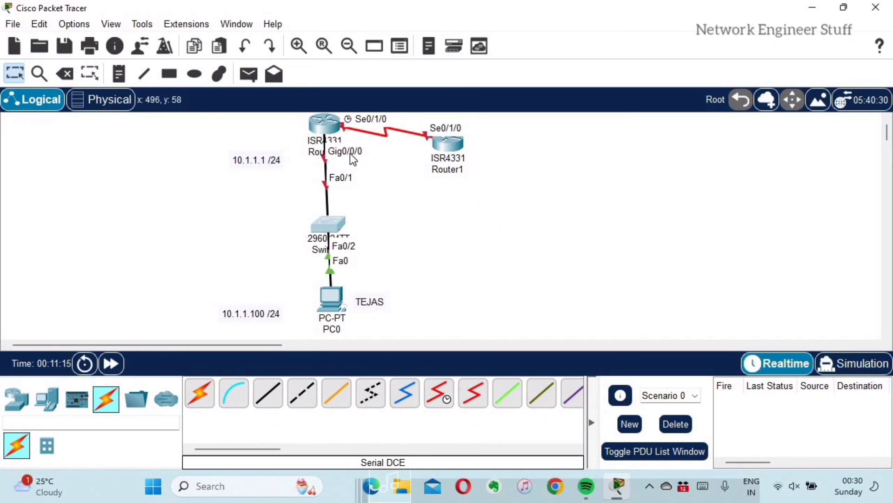
Move the 10.1.1.1 /24 note beside Router0's Gig0/0/0 label and the 10.1.1.100 /24 note under the name note at PC0
{"action": "left_click", "coordinate": [257, 163]}
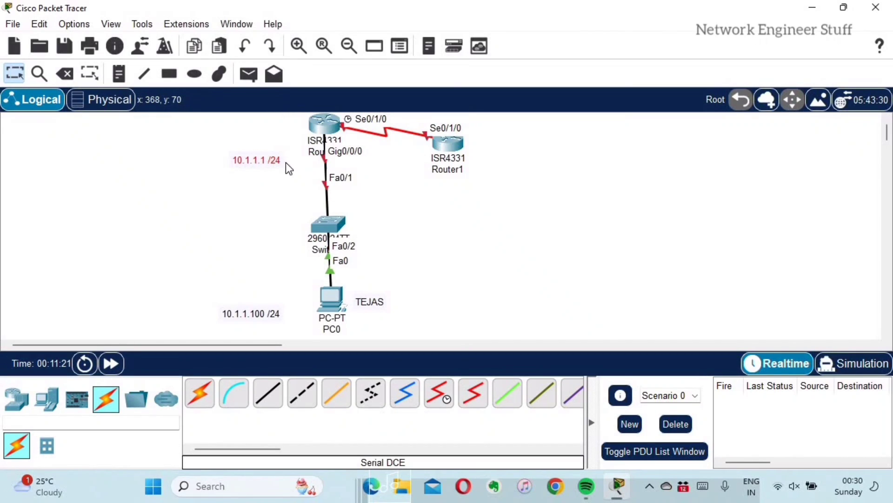
{"action": "left_click_drag", "start_coordinate": [285, 162], "coordinate": [681, 222]}
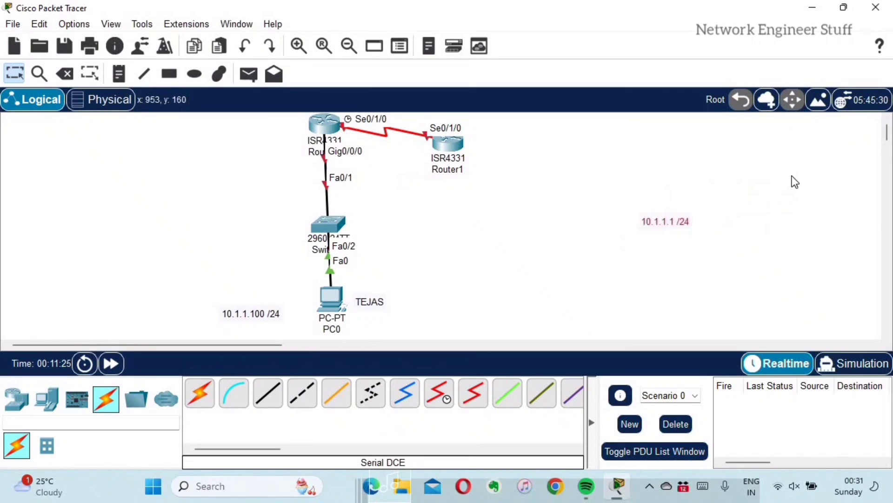
{"action": "left_click_drag", "start_coordinate": [795, 181], "coordinate": [378, 170]}
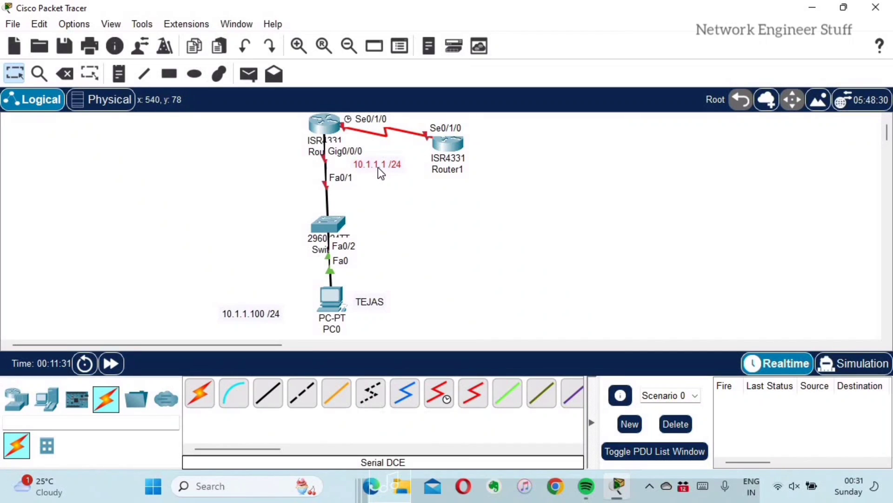
{"action": "left_click", "coordinate": [484, 219]}
{"action": "left_click_drag", "start_coordinate": [256, 311], "coordinate": [388, 316]}
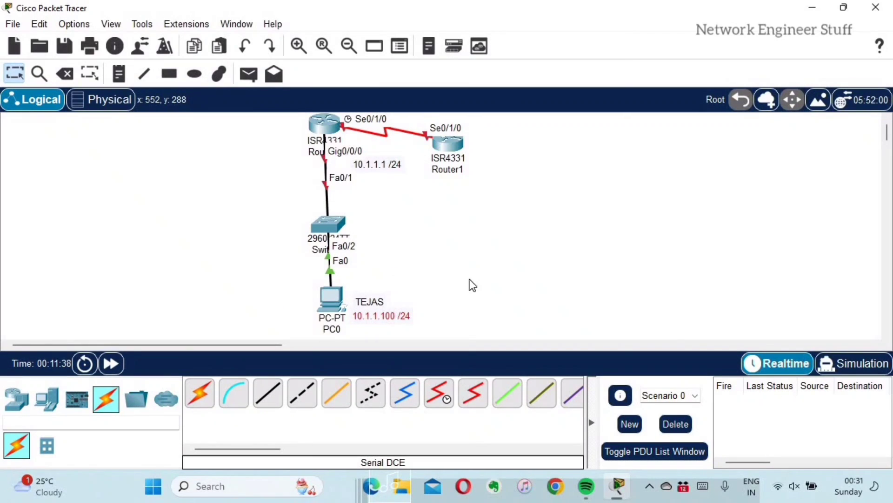
{"action": "left_click", "coordinate": [506, 274]}
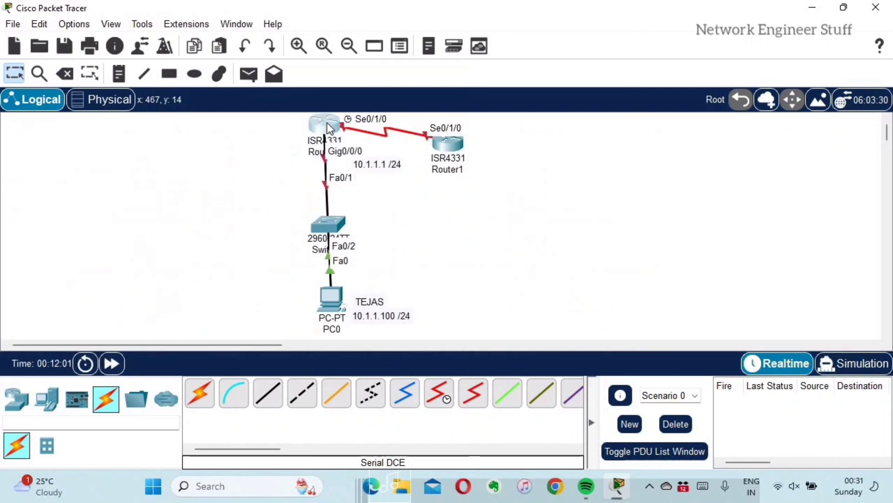
View Router0's configuration and command line pages, and close its device window
{"action": "left_click", "coordinate": [328, 122]}
{"action": "left_click_drag", "start_coordinate": [412, 12], "coordinate": [646, 19]}
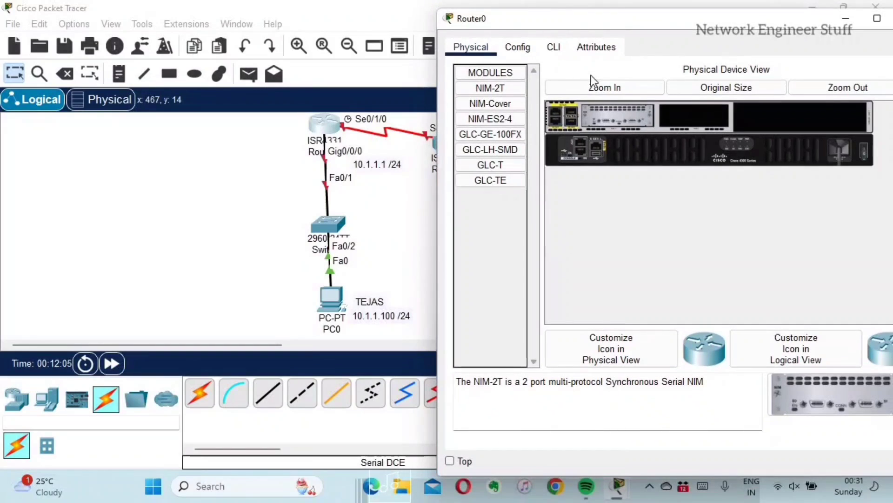
{"action": "left_click", "coordinate": [517, 47]}
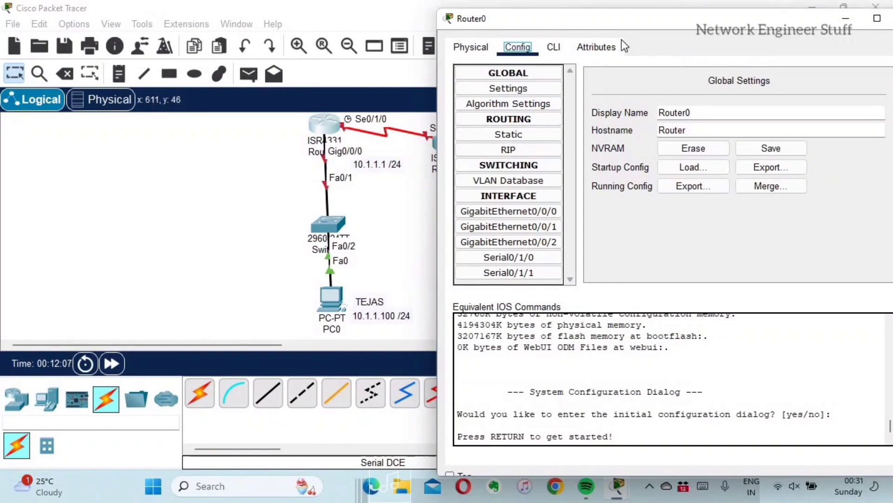
{"action": "left_click_drag", "start_coordinate": [590, 24], "coordinate": [578, 16]}
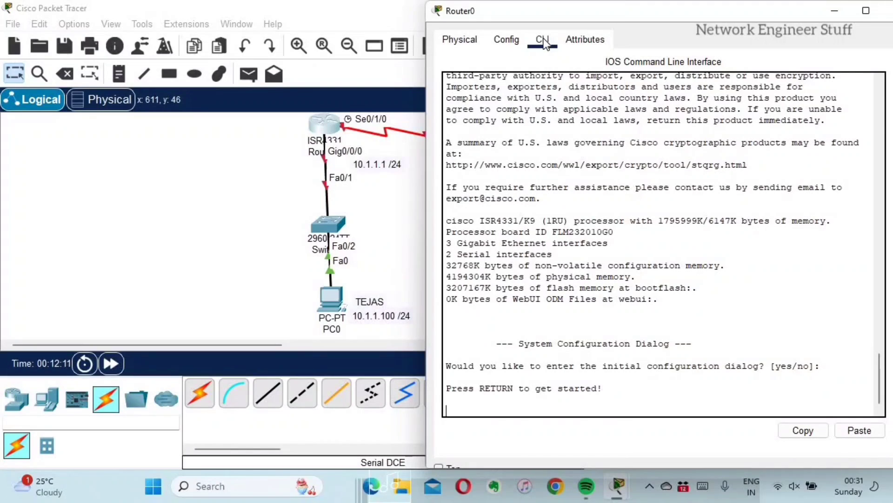
{"action": "left_click_drag", "start_coordinate": [601, 20], "coordinate": [572, 24]}
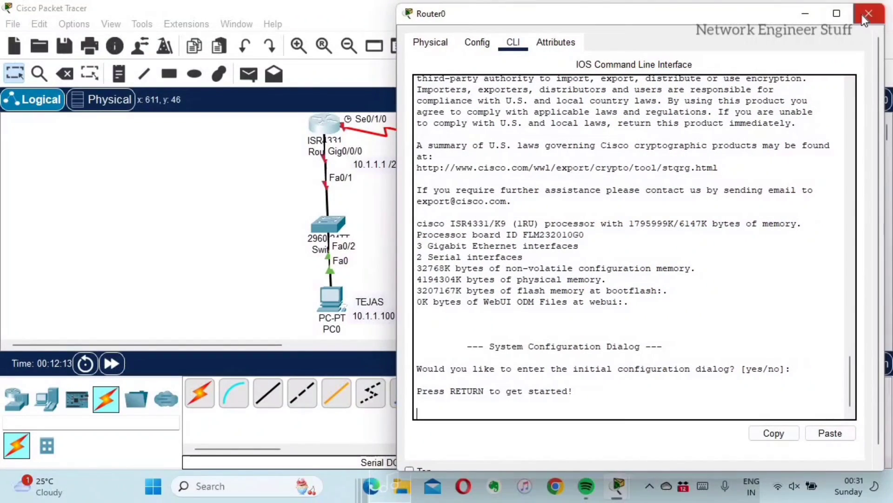
{"action": "left_click", "coordinate": [442, 215]}
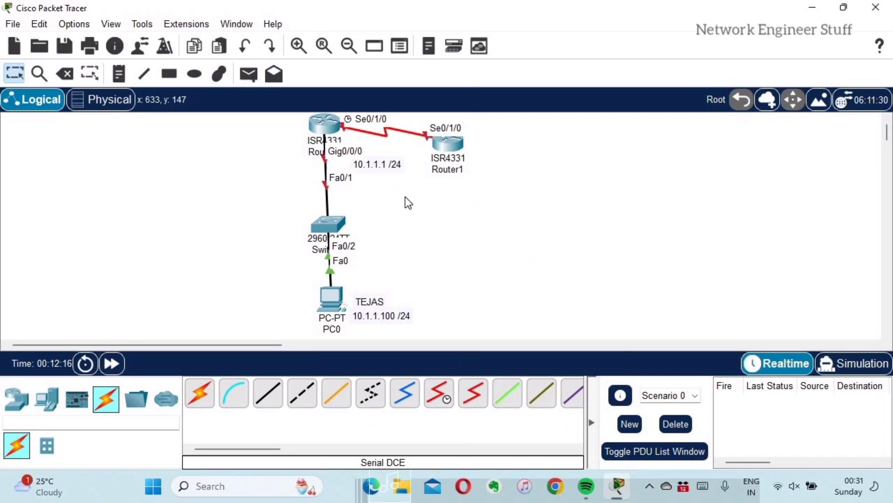
Open Router0's command line interface with its device window moved beside the topology
{"action": "left_click", "coordinate": [337, 136]}
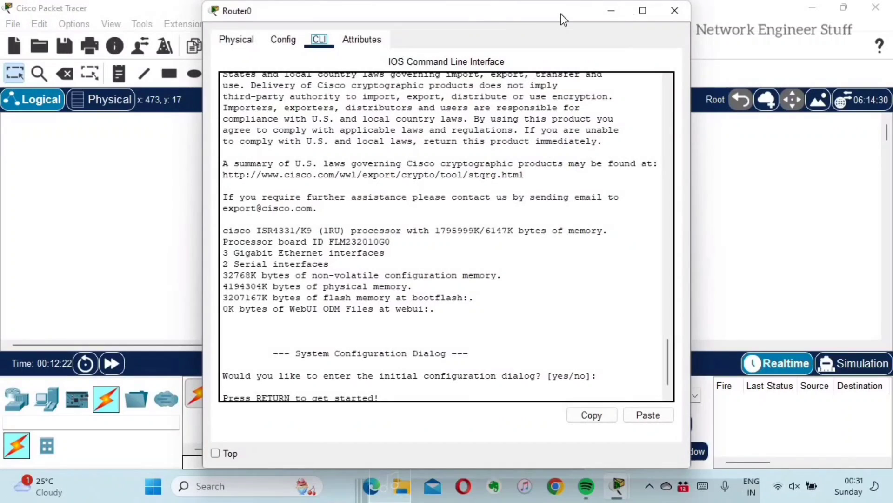
{"action": "left_click_drag", "start_coordinate": [561, 13], "coordinate": [768, 22]}
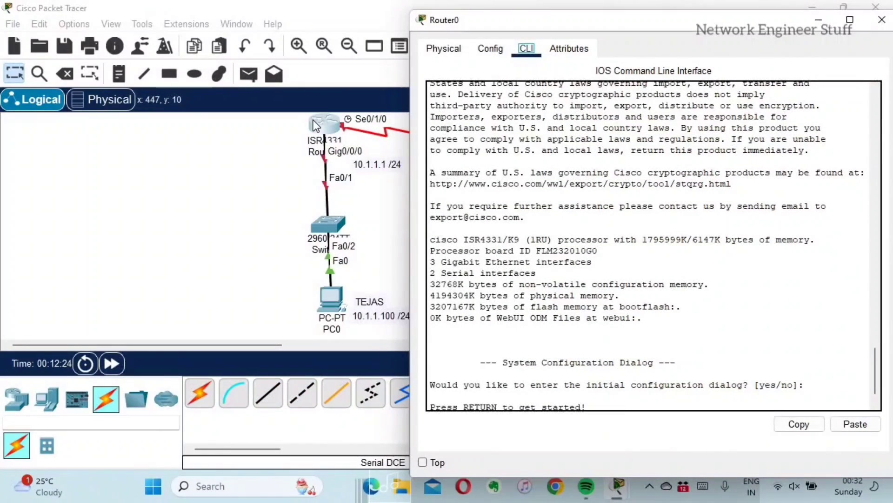
{"action": "left_click", "coordinate": [445, 48]}
{"action": "left_click", "coordinate": [488, 50]}
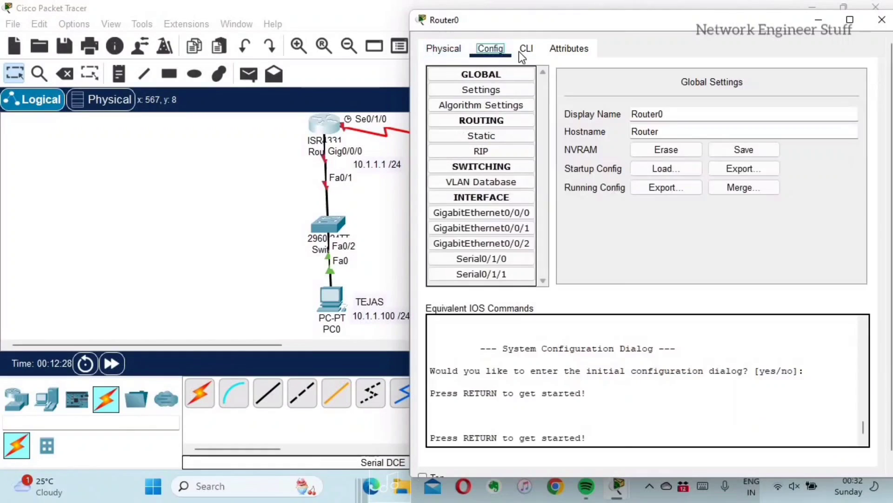
{"action": "left_click", "coordinate": [529, 51]}
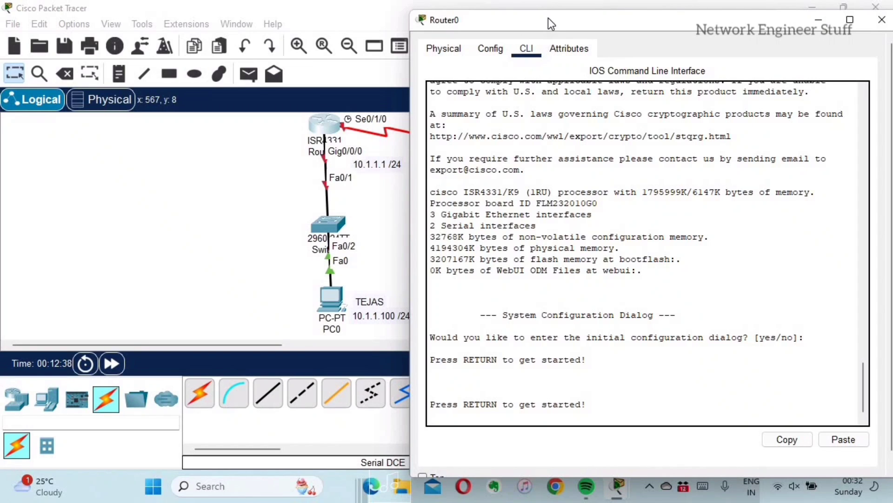
{"action": "left_click_drag", "start_coordinate": [550, 24], "coordinate": [551, 17]}
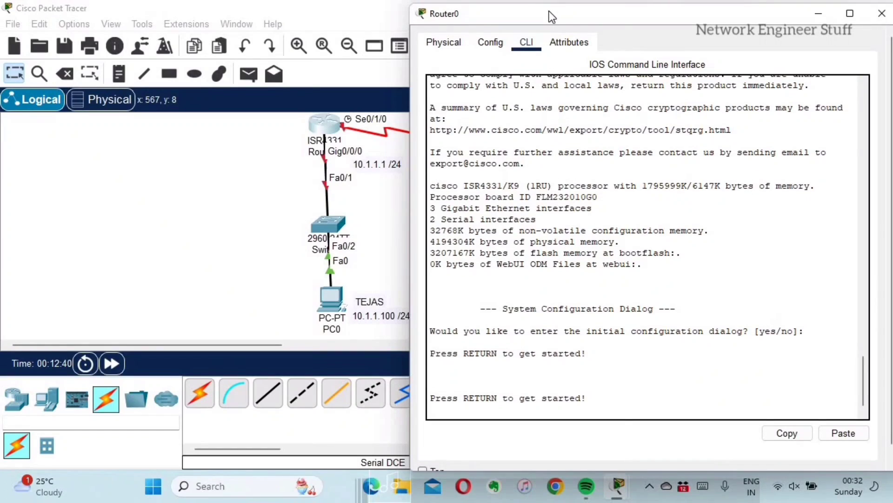
Start the console session on Router0 and enter privileged mode with the EN command
{"action": "left_click", "coordinate": [609, 294]}
{"action": "key", "text": "Return"}
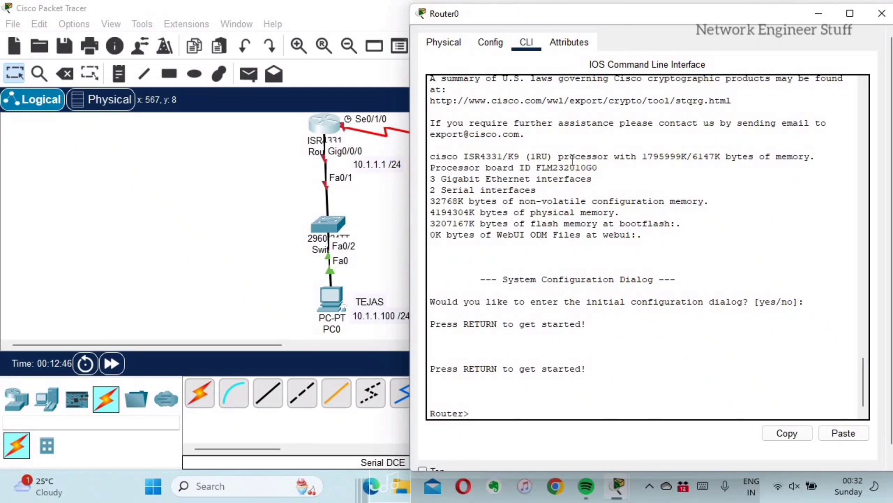
{"action": "key", "text": "Return"}
{"action": "key", "text": "Return"}
{"action": "key", "text": "Return"}
{"action": "key", "text": "Return"}
{"action": "key", "text": "Return"}
{"action": "key", "text": "Return"}
{"action": "key", "text": "Return"}
{"action": "key", "text": "Return"}
{"action": "key", "text": "Return"}
{"action": "key", "text": "Return"}
{"action": "key", "text": "Return"}
{"action": "key", "text": "Return"}
{"action": "key", "text": "Return"}
{"action": "key", "text": "Return"}
{"action": "key", "text": "Return"}
{"action": "key", "text": "Return"}
{"action": "key", "text": "Return"}
{"action": "key", "text": "Return"}
{"action": "key", "text": "Return"}
{"action": "key", "text": "Return"}
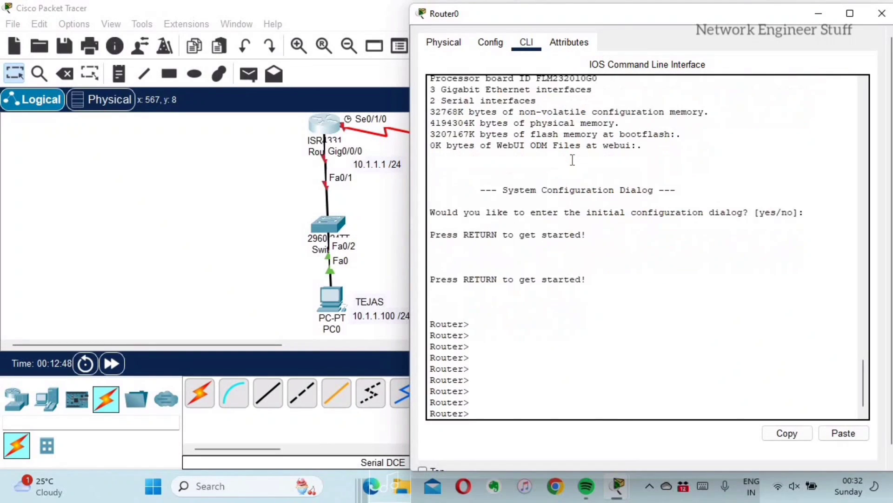
{"action": "key", "text": "Return"}
{"action": "key", "text": "Return"}
{"action": "key", "text": "Return"}
{"action": "key", "text": "Return"}
{"action": "key", "text": "Return"}
{"action": "key", "text": "Return"}
{"action": "key", "text": "Return"}
{"action": "type", "text": "EN"}
{"action": "key", "text": "Return"}
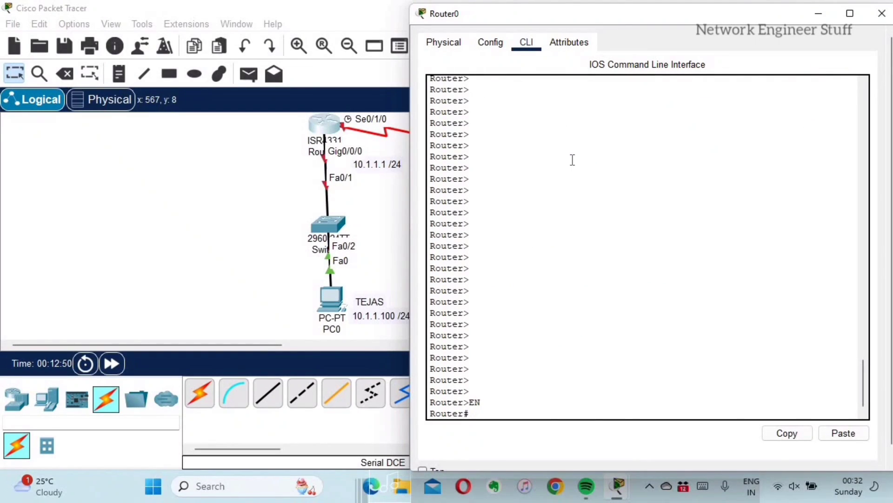
Enter global configuration mode on Router0 with the config t command
{"action": "key", "text": "Return"}
{"action": "key", "text": "Return"}
{"action": "type", "text": "config t"}
{"action": "key", "text": "Return"}
{"action": "key", "text": "Return"}
{"action": "key", "text": "Return"}
{"action": "key", "text": "Return"}
{"action": "key", "text": "Return"}
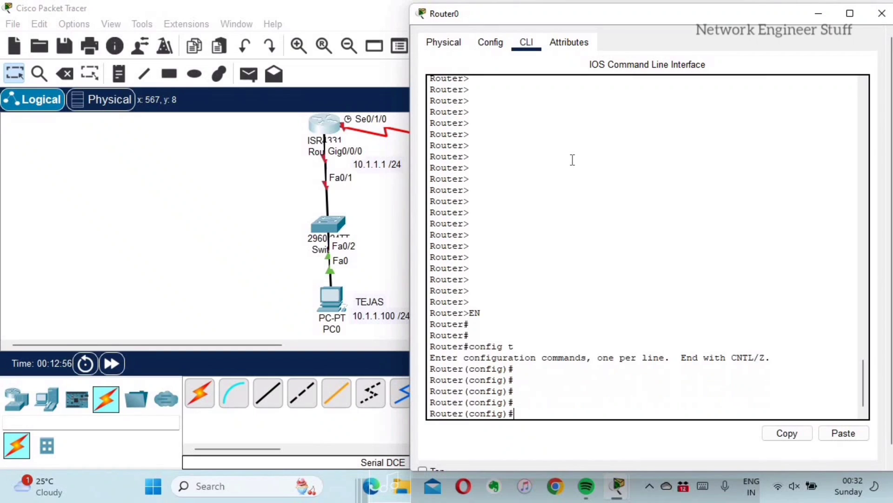
Select interface gi0/0/0 on Router0 and enable it with the no shut command
{"action": "type", "text": "int gi0/0/0"}
{"action": "key", "text": "Return"}
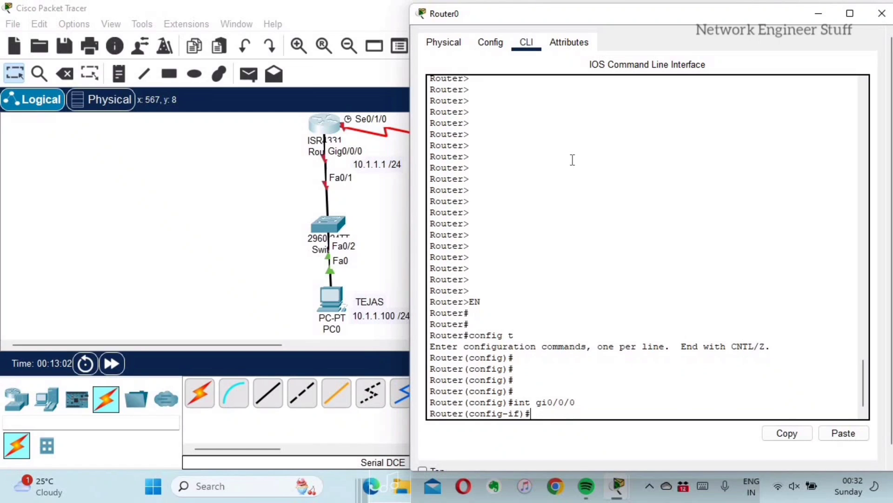
{"action": "type", "text": "no shut"}
{"action": "key", "text": "Return"}
{"action": "key", "text": "Return"}
{"action": "key", "text": "Return"}
{"action": "key", "text": "Return"}
{"action": "key", "text": "Return"}
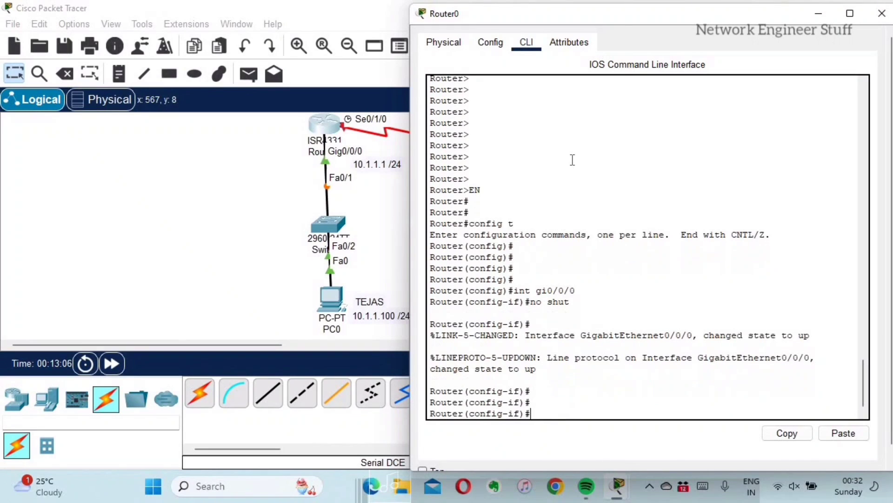
Assign IP address 10.1.1.1 with mask 255.255.255.0 to Router0's gi0/0/0 interface using the ip add command
{"action": "type", "text": "ip a"}
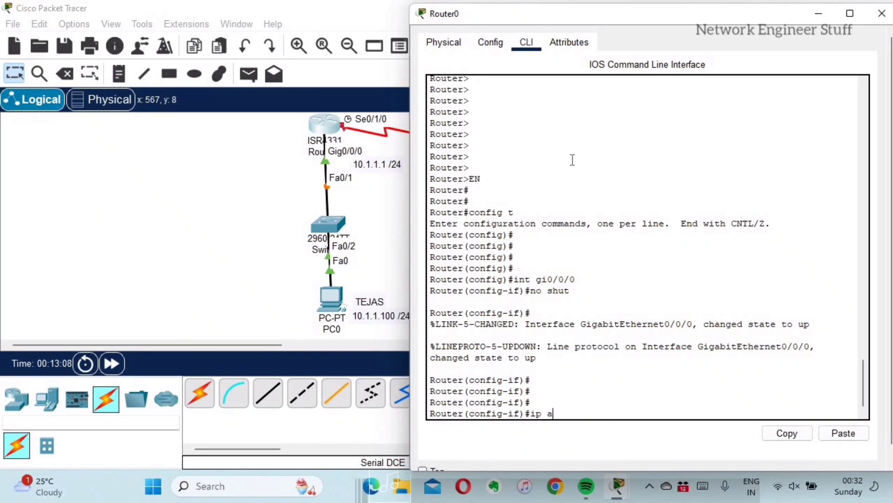
{"action": "type", "text": "dd 10.1.1.1 255.255.2"}
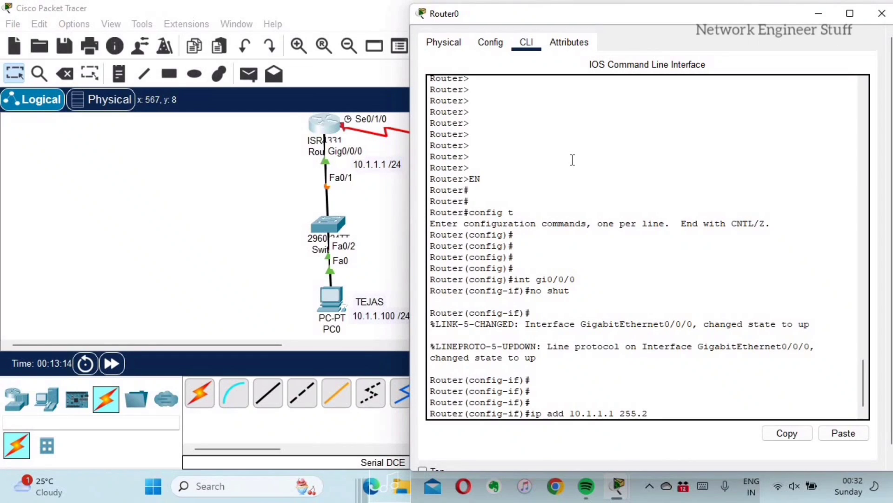
{"action": "type", "text": "55.0"}
{"action": "key", "text": "Return"}
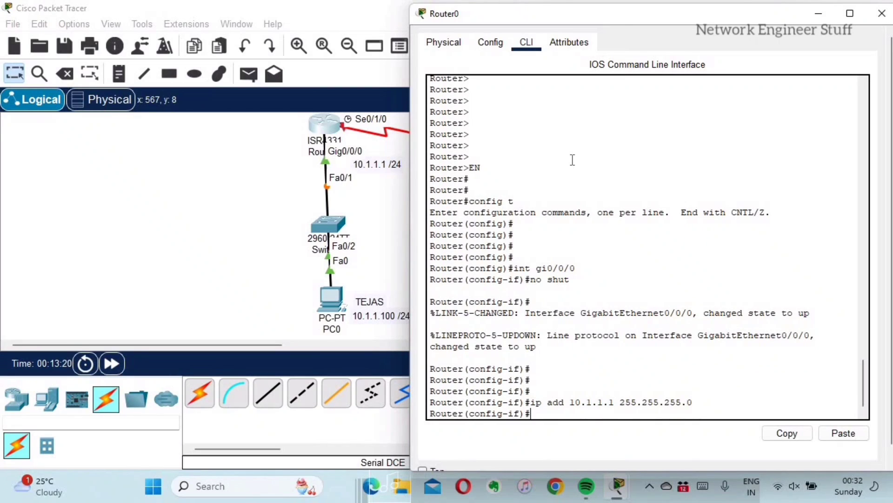
Exit interface and global configuration modes on Router0, and save the configuration with the wr command
{"action": "type", "text": "exit"}
{"action": "key", "text": "Return"}
{"action": "type", "text": "exit"}
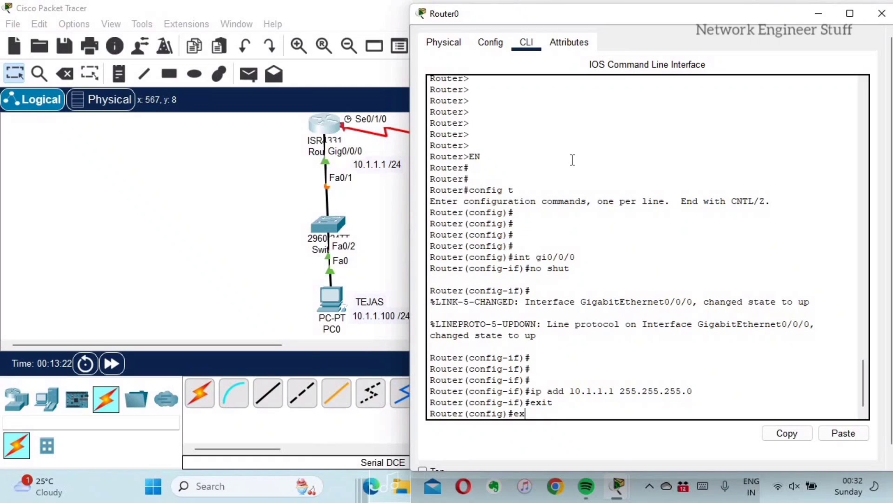
{"action": "key", "text": "Return"}
{"action": "key", "text": "Return"}
{"action": "key", "text": "Return"}
{"action": "type", "text": "wr"}
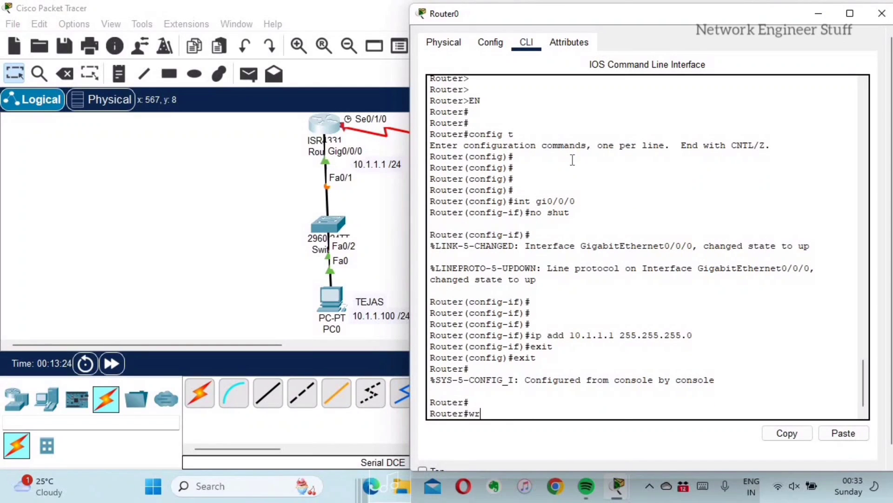
{"action": "key", "text": "Return"}
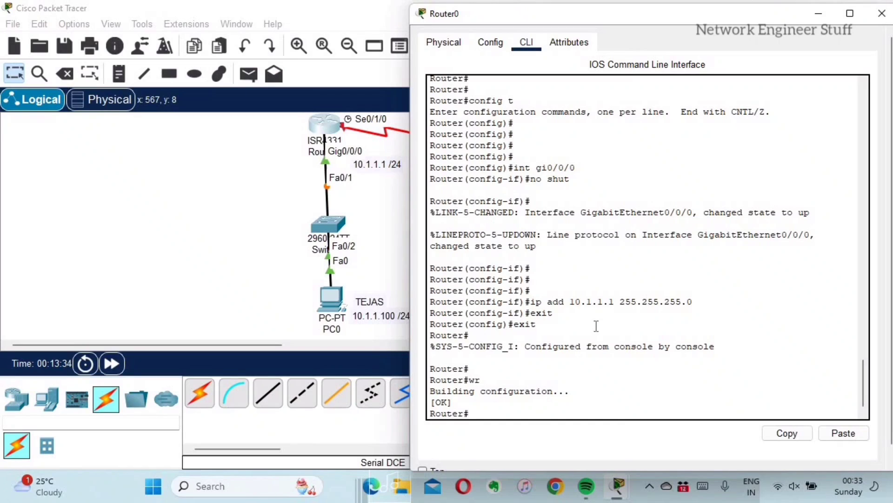
Highlight the ip add command in Router0's console for review, and minimize the Router0 window
{"action": "left_click_drag", "start_coordinate": [560, 303], "coordinate": [706, 305]}
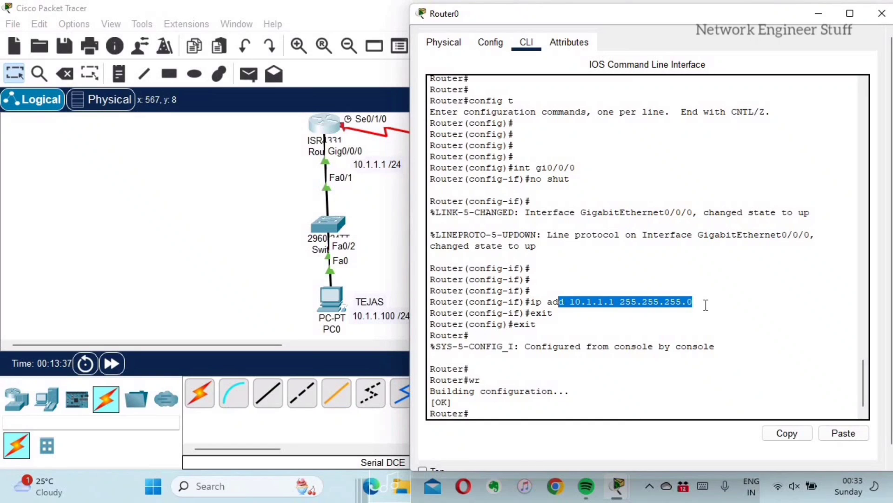
{"action": "left_click", "coordinate": [697, 258]}
{"action": "left_click_drag", "start_coordinate": [674, 13], "coordinate": [647, 34]}
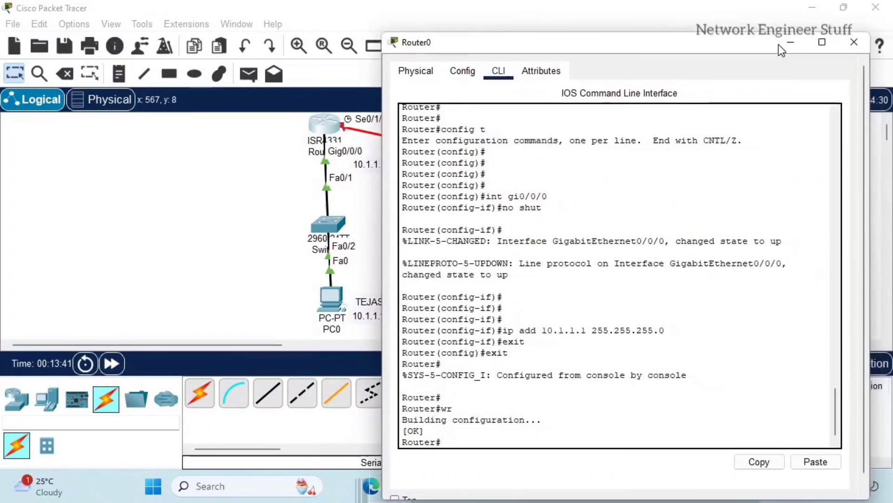
{"action": "left_click", "coordinate": [791, 43]}
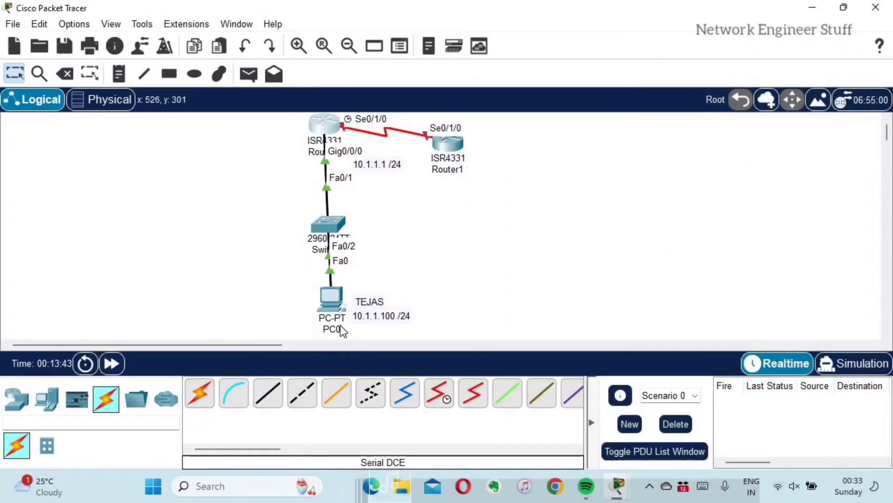
Open PC0's IP Configuration utility in a maximized device window
{"action": "left_click", "coordinate": [331, 298]}
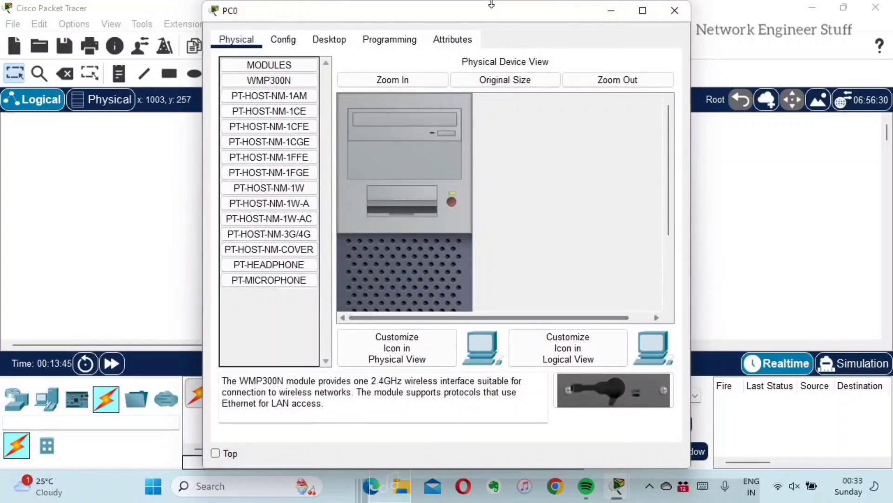
{"action": "left_click_drag", "start_coordinate": [503, 8], "coordinate": [775, 17]}
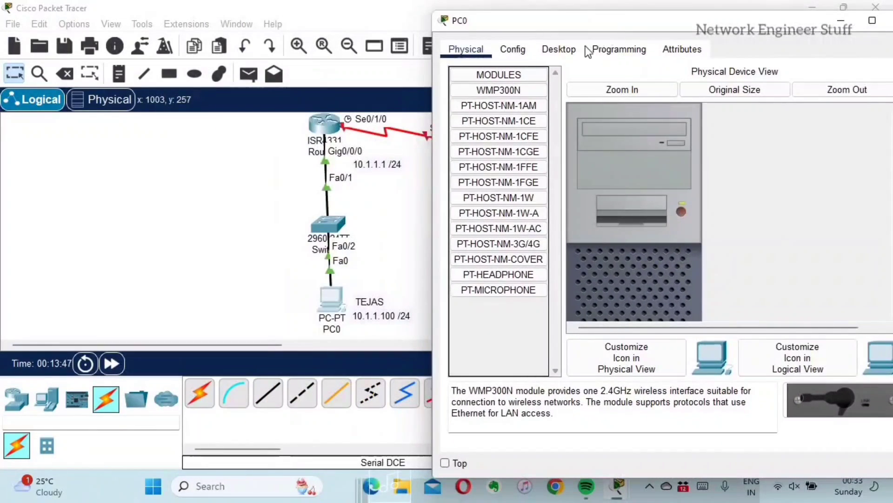
{"action": "left_click", "coordinate": [562, 51]}
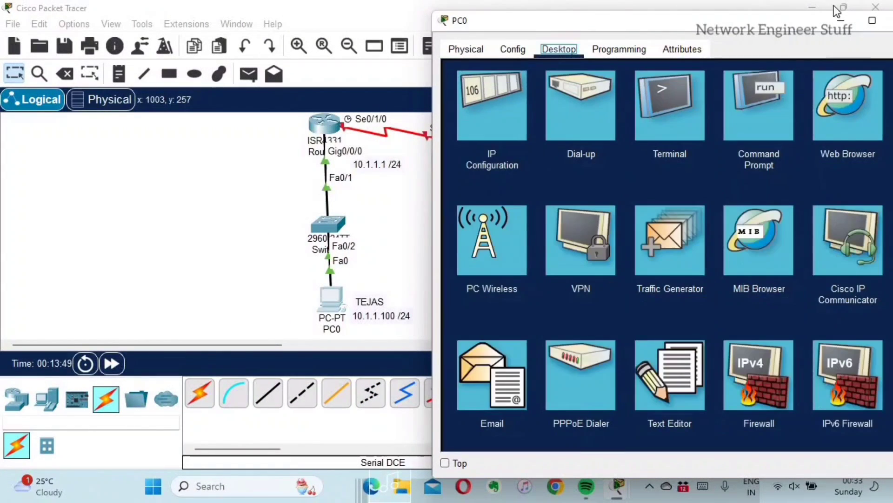
{"action": "left_click", "coordinate": [872, 21]}
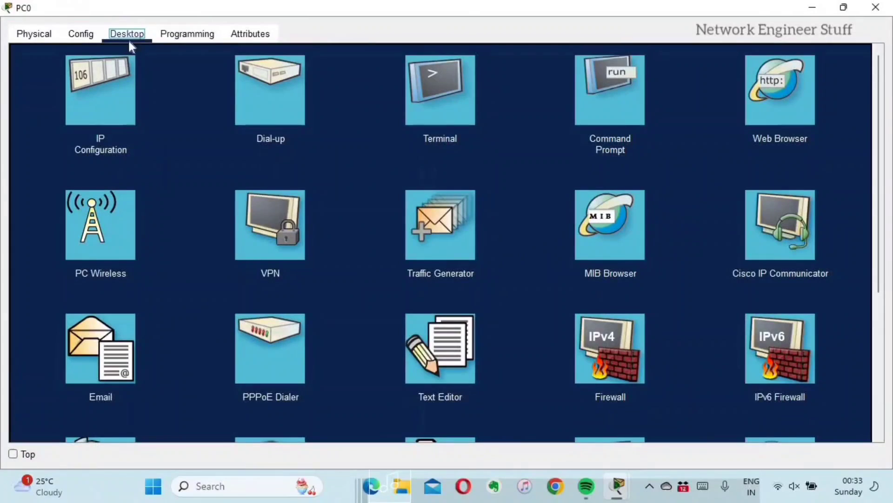
{"action": "left_click", "coordinate": [104, 101]}
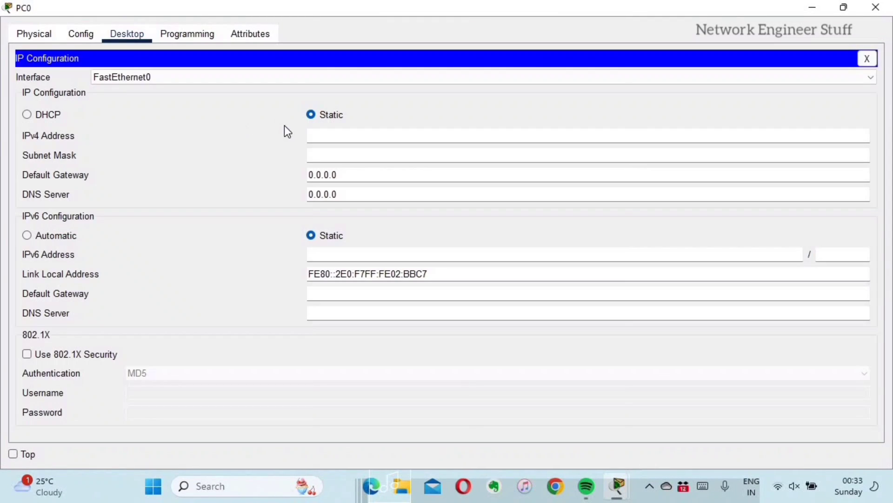
Set PC0's IPv4 address to 10.1.1.100, subnet mask to 255.255.255.0 and default gateway to 10.1.1.1, and close IP Configuration
{"action": "type", "text": "10.1.1.100"}
{"action": "left_click", "coordinate": [343, 159]}
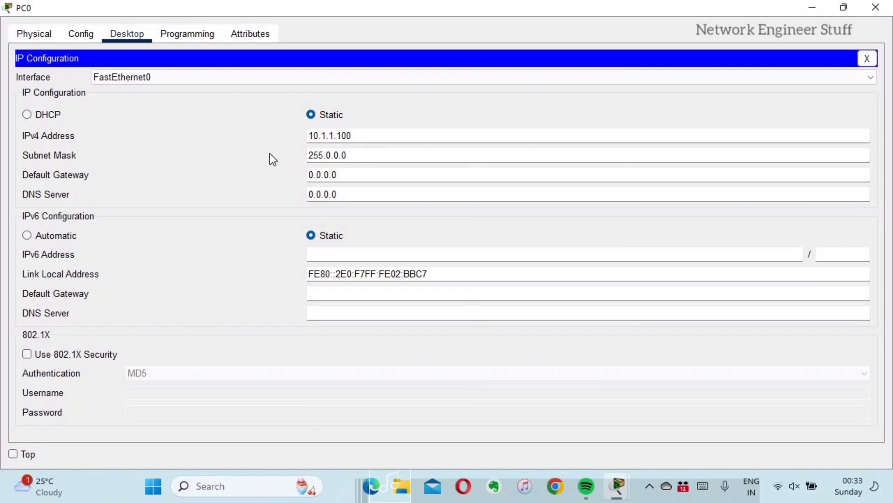
{"action": "type", "text": "255."}
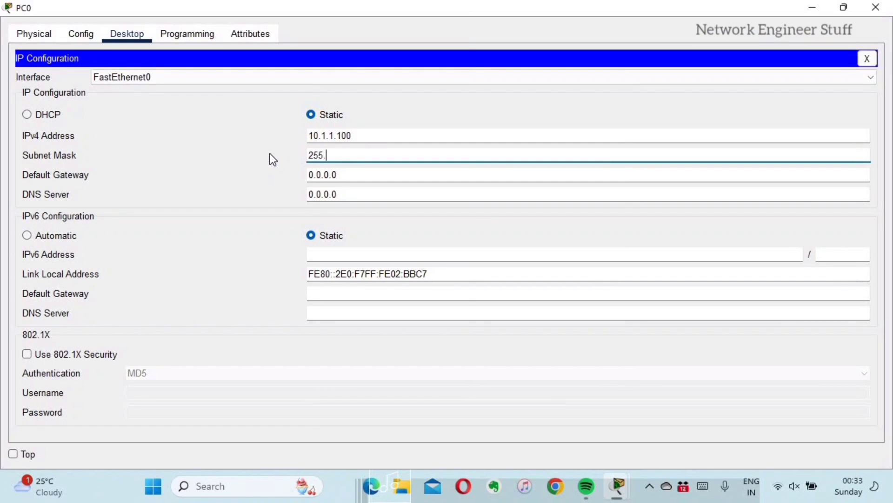
{"action": "type", "text": "255.255.0"}
{"action": "left_click", "coordinate": [359, 175]}
{"action": "key", "text": "ctrl+a"}
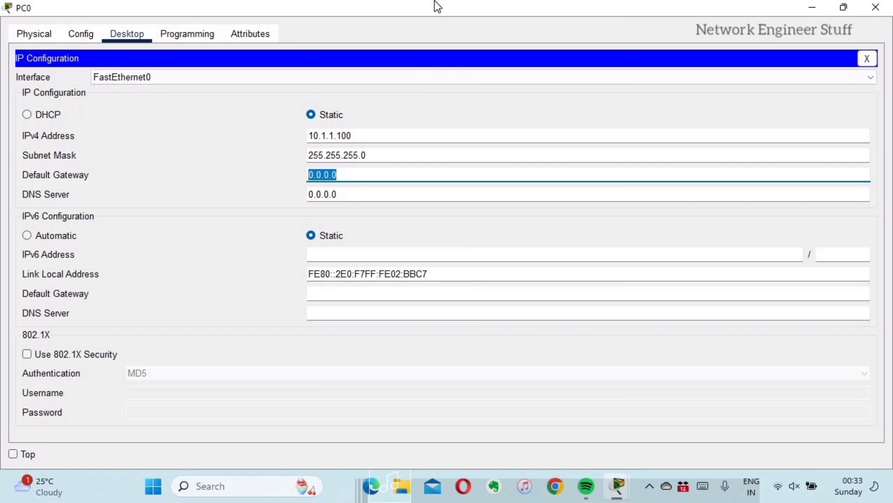
{"action": "type", "text": "1"}
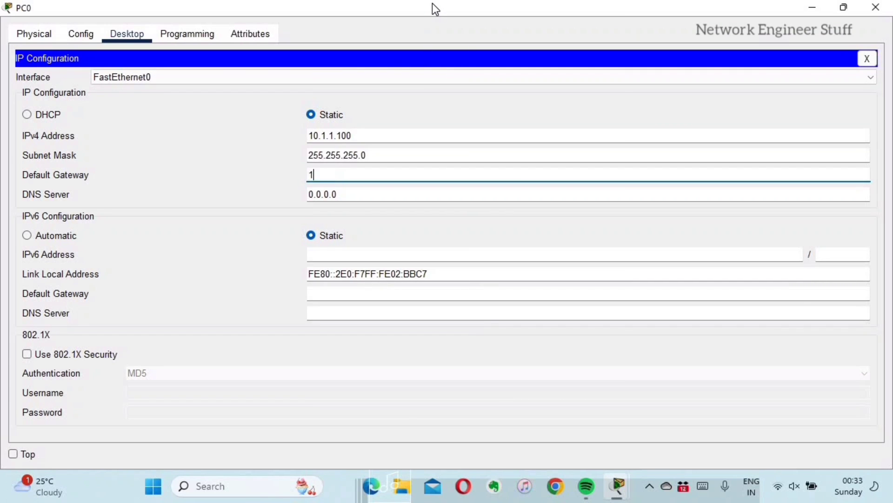
{"action": "type", "text": "0.1.1.1"}
{"action": "left_click", "coordinate": [867, 59]}
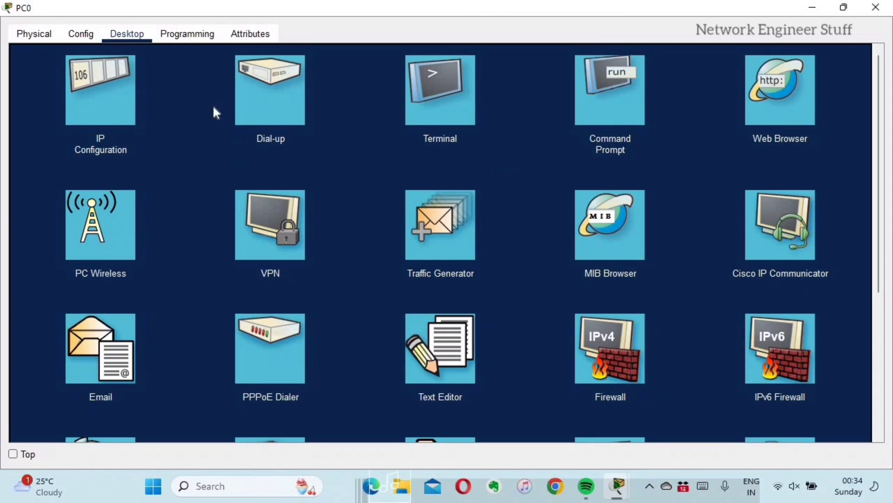
Open PC0's Command Prompt and run ipconfig to check its address settings
{"action": "left_click", "coordinate": [605, 91]}
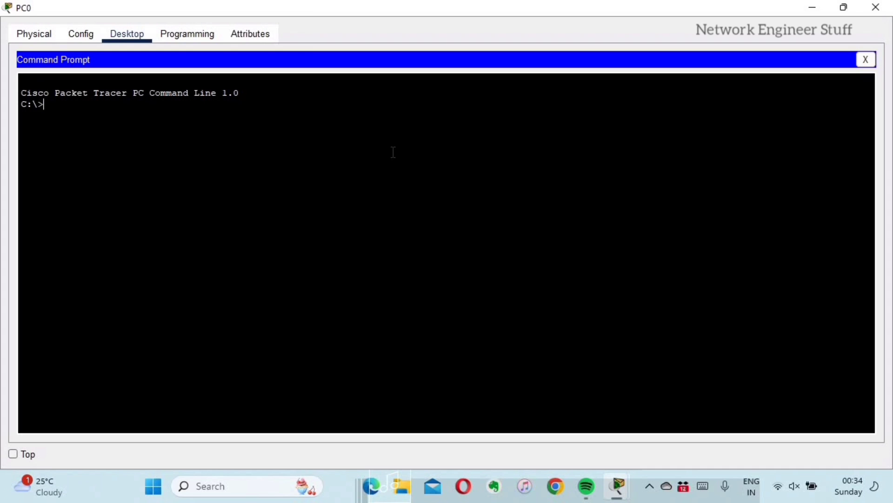
{"action": "key", "text": "Return"}
{"action": "key", "text": "Return"}
{"action": "key", "text": "Return"}
{"action": "key", "text": "Return"}
{"action": "type", "text": "ipconfig"}
{"action": "key", "text": "Return"}
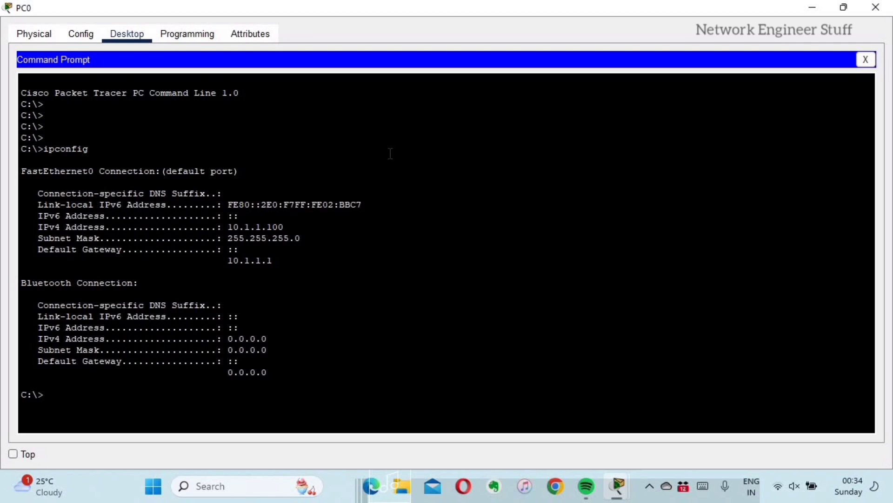
Highlight PC0's IPv4 address and default gateway in the ipconfig output for review
{"action": "left_click_drag", "start_coordinate": [228, 227], "coordinate": [312, 229]}
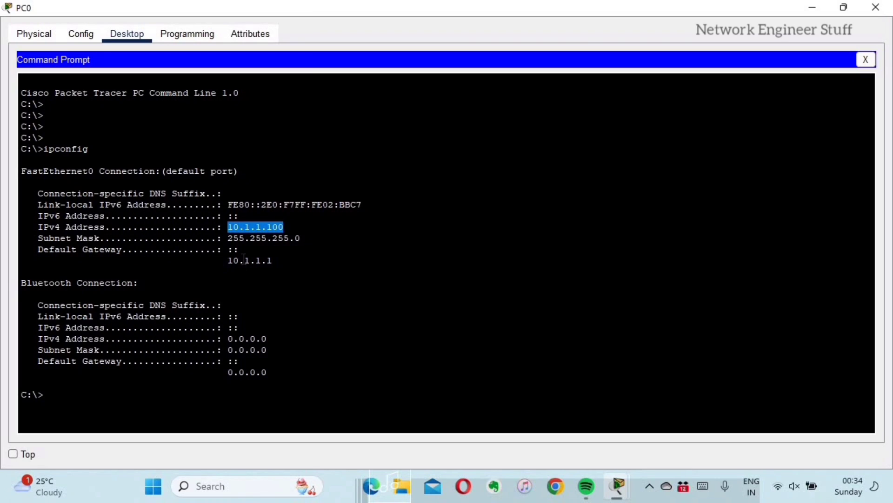
{"action": "left_click_drag", "start_coordinate": [65, 250], "coordinate": [88, 249]}
{"action": "left_click_drag", "start_coordinate": [313, 275], "coordinate": [218, 260]}
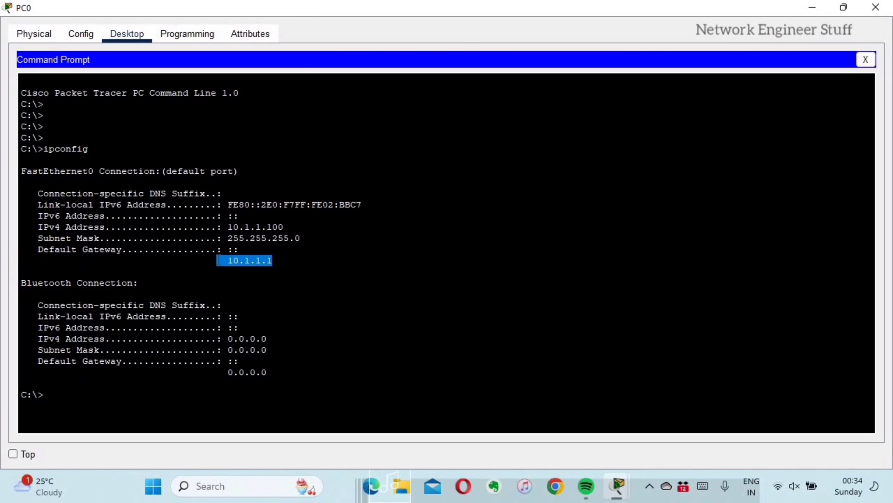
Ping the default gateway 10.1.1.1 from PC0's Command Prompt and return to the topology workspace
{"action": "left_click", "coordinate": [335, 289]}
{"action": "type", "text": "pin"}
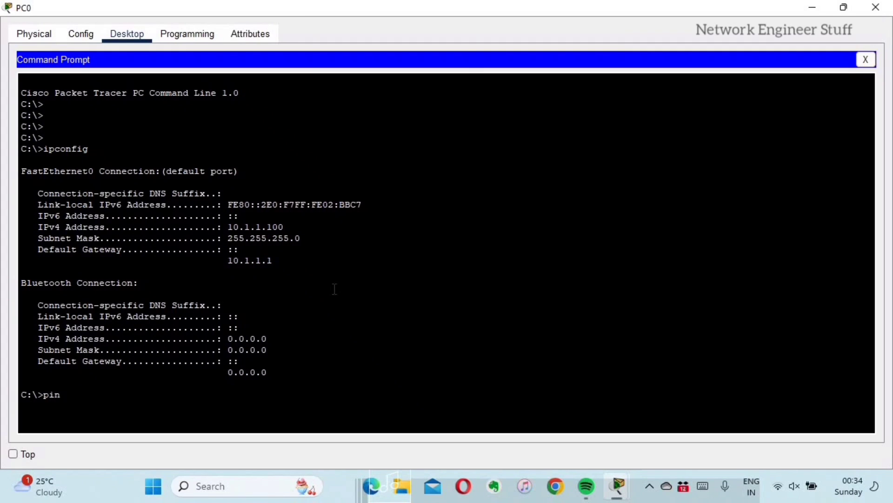
{"action": "type", "text": "g 10.1.1.1"}
{"action": "key", "text": "Return"}
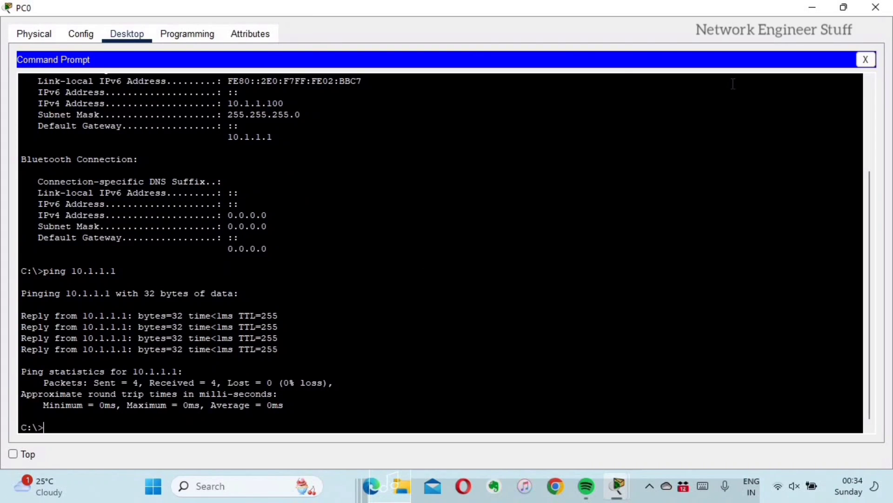
{"action": "left_click", "coordinate": [800, 9]}
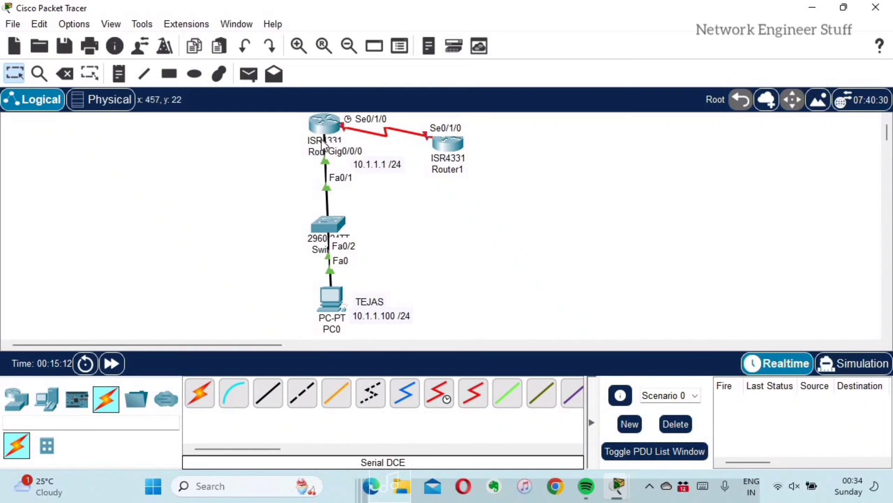
Move Router0 slightly down toward the switch and Router1 farther away from it to lengthen and level the serial link
{"action": "left_click_drag", "start_coordinate": [322, 130], "coordinate": [323, 147]}
{"action": "mouse_move", "coordinate": [465, 151]}
{"action": "left_mouse_down"}
{"action": "mouse_move", "coordinate": [481, 154]}
{"action": "mouse_move", "coordinate": [482, 145]}
{"action": "left_mouse_up"}
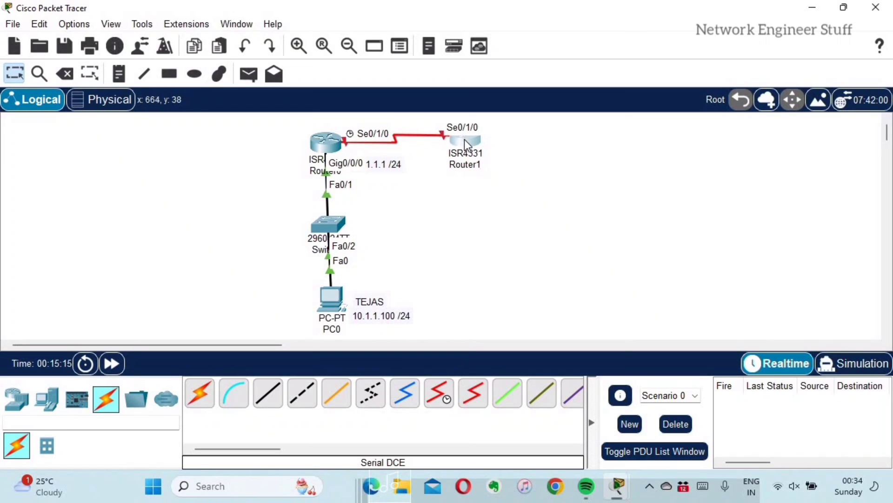
{"action": "left_click", "coordinate": [386, 212]}
{"action": "mouse_move", "coordinate": [329, 142]}
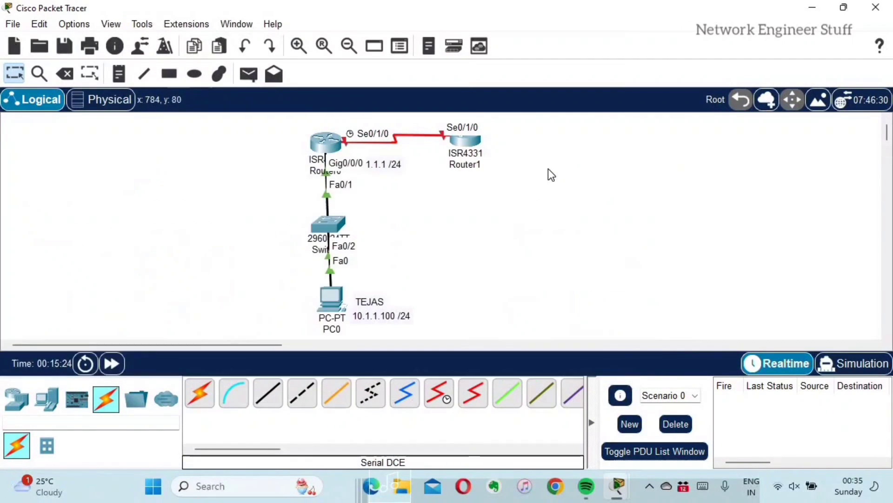
{"action": "left_click_drag", "start_coordinate": [484, 144], "coordinate": [493, 144]}
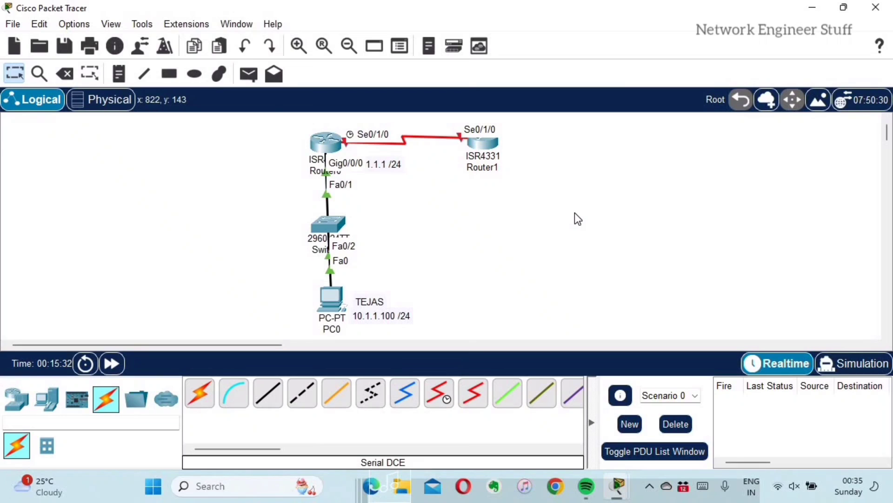
Draw an outlined rectangle filled with red (#ff0000) enclosing Router0 and Router1, and close the drawing palette
{"action": "left_click", "coordinate": [172, 77]}
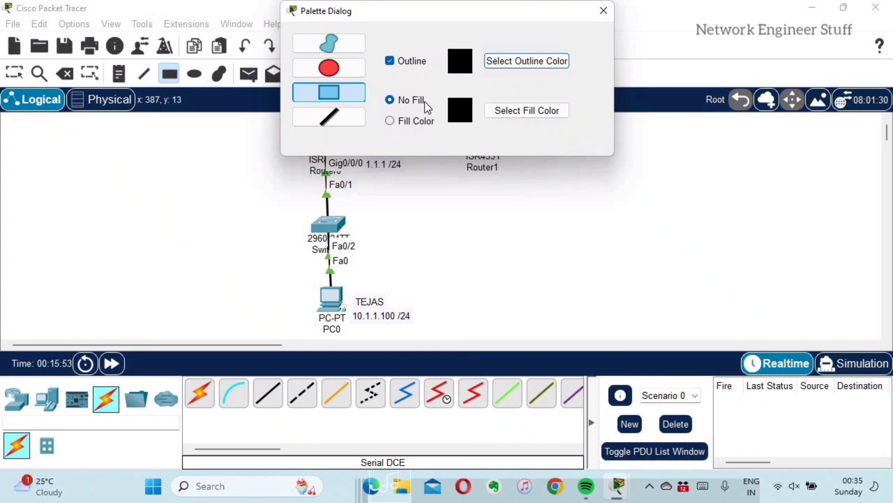
{"action": "left_click", "coordinate": [390, 122]}
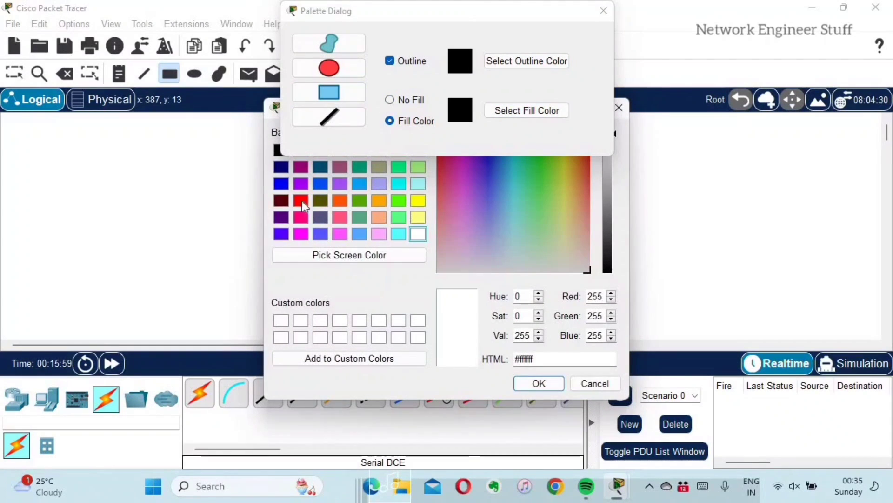
{"action": "left_click", "coordinate": [301, 201]}
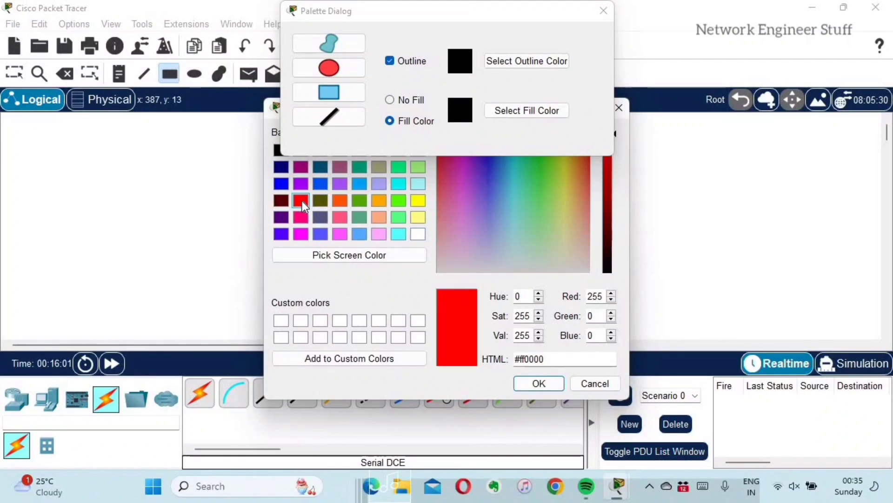
{"action": "left_click", "coordinate": [536, 384]}
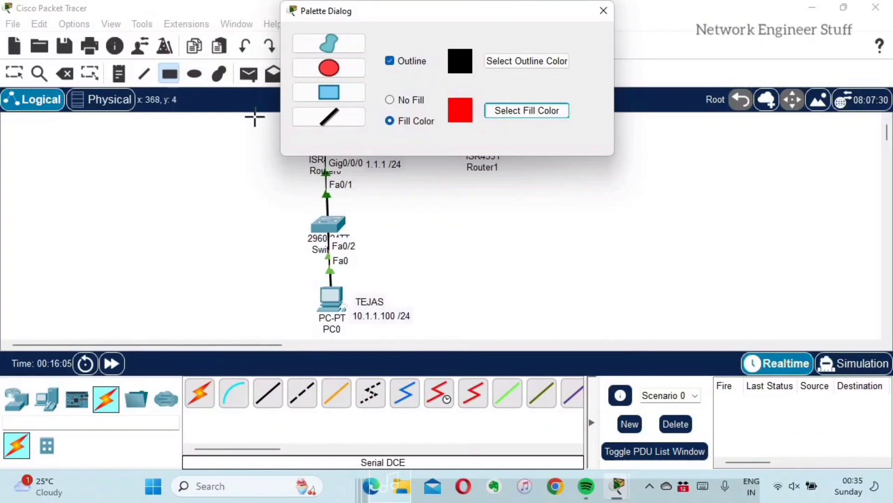
{"action": "left_click", "coordinate": [353, 186]}
{"action": "left_click_drag", "start_coordinate": [353, 186], "coordinate": [571, 187]}
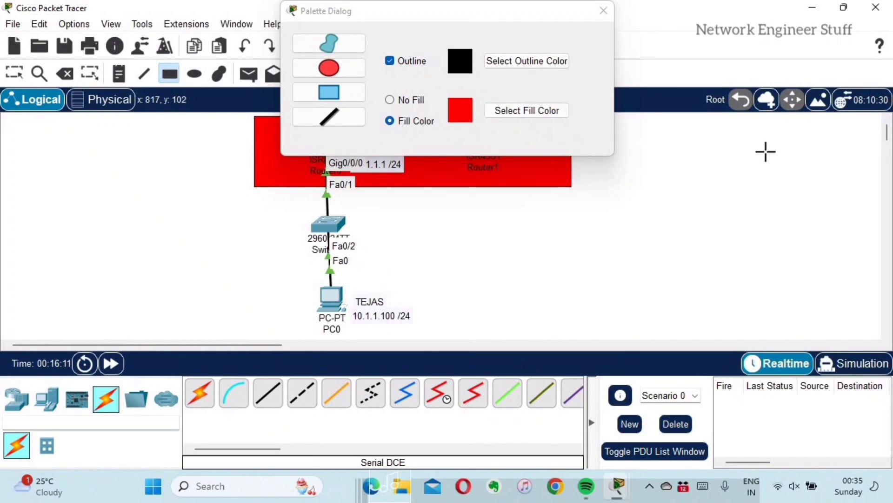
{"action": "left_click", "coordinate": [605, 12]}
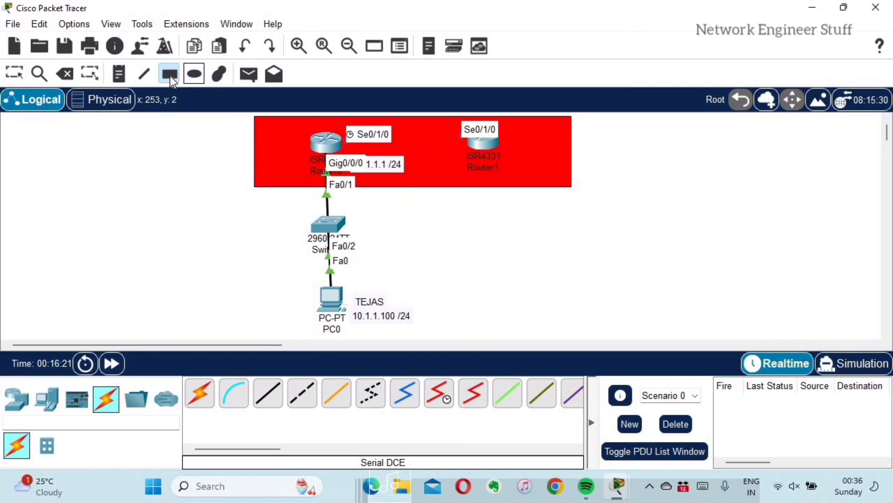
Draw another red-filled rectangle enclosing PC0 and its text labels, and return to the Select tool
{"action": "left_click", "coordinate": [169, 76]}
{"action": "left_click_drag", "start_coordinate": [284, 271], "coordinate": [296, 308]}
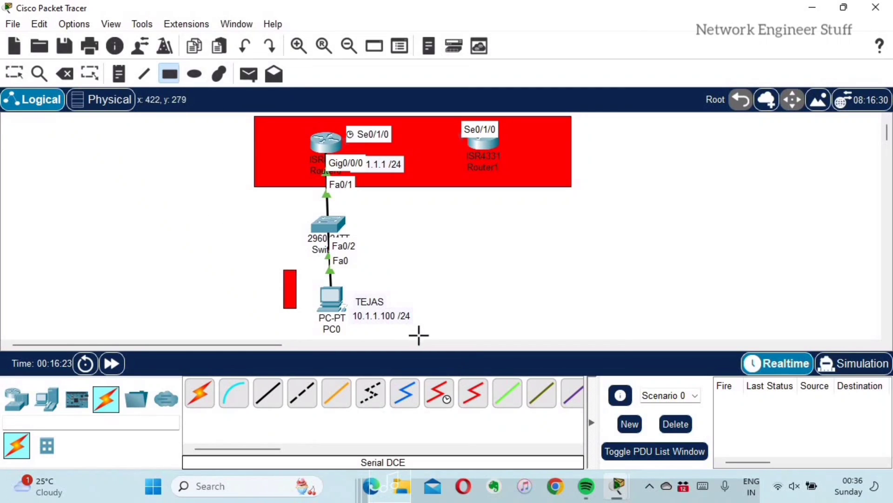
{"action": "left_click_drag", "start_coordinate": [419, 335], "coordinate": [420, 342]}
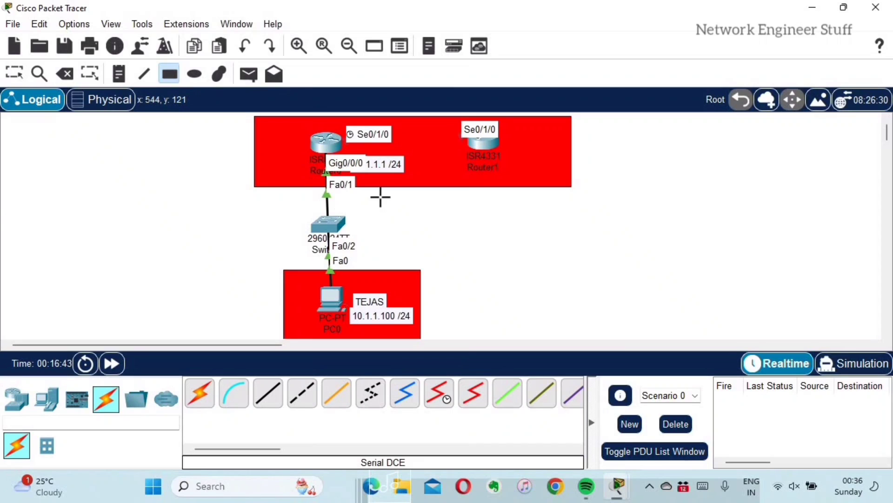
{"action": "left_click", "coordinate": [15, 75]}
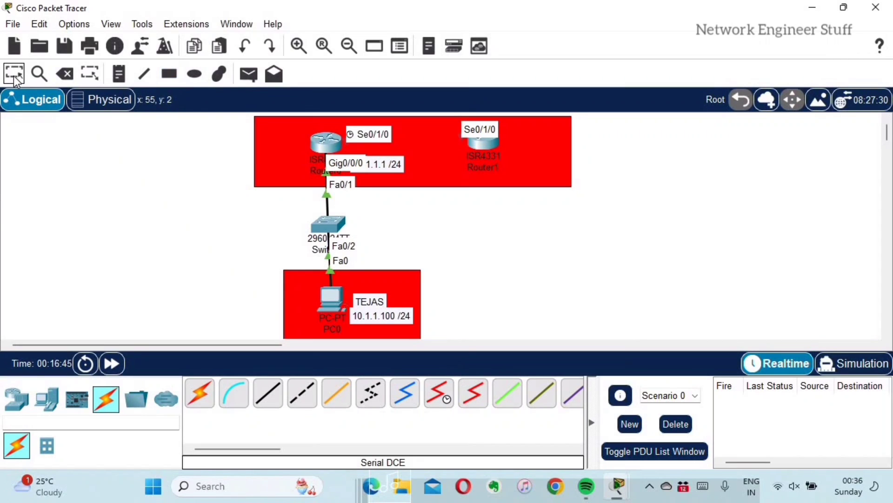